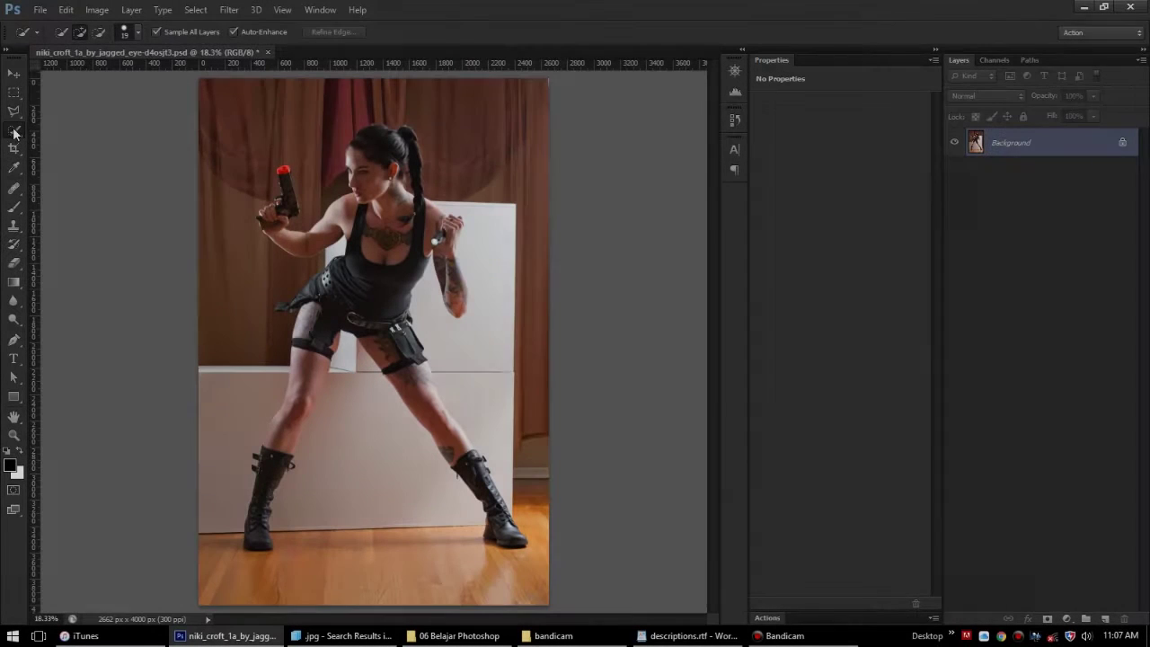
# Choose the Quick Selection Tool from the automatic selection tools flyout
pyautogui.rightClick(14, 131)
pyautogui.click(85, 130)
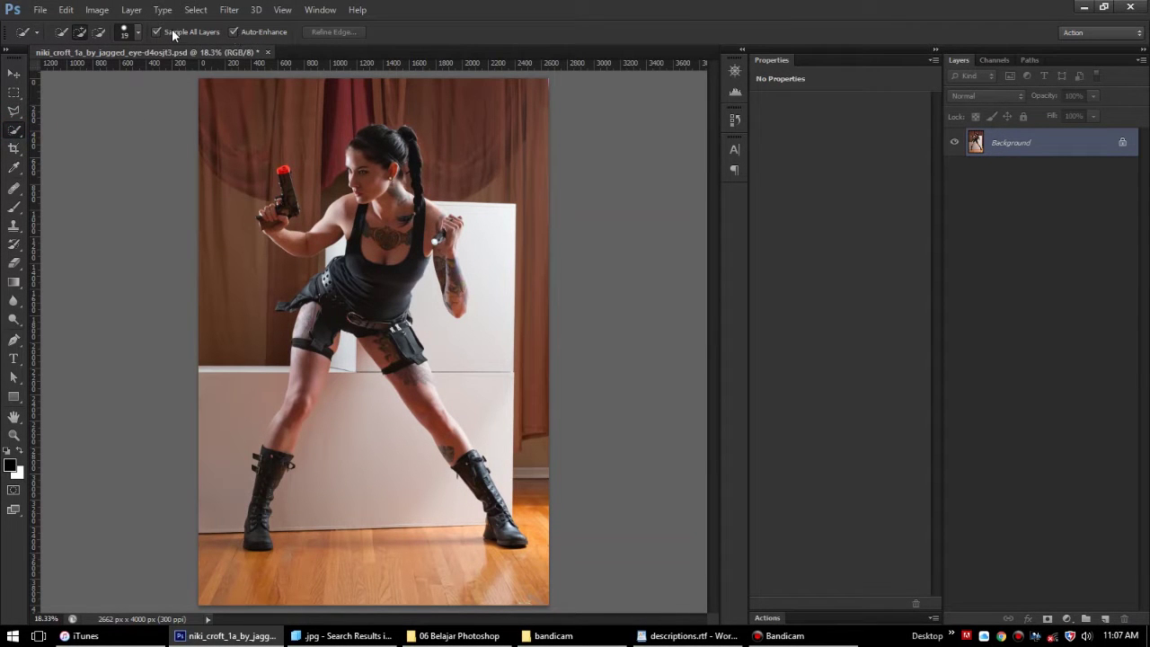
# Brush a Quick Selection over the woman's figure and raised forearm, zoomed to 33.3%
pyautogui.moveTo(286, 113)
pyautogui.mouseDown()
pyautogui.moveTo(304, 107)
pyautogui.moveTo(501, 264)
pyautogui.moveTo(540, 567)
pyautogui.moveTo(411, 504)
pyautogui.moveTo(305, 566)
pyautogui.moveTo(297, 332)
pyautogui.moveTo(348, 341)
pyautogui.mouseUp()
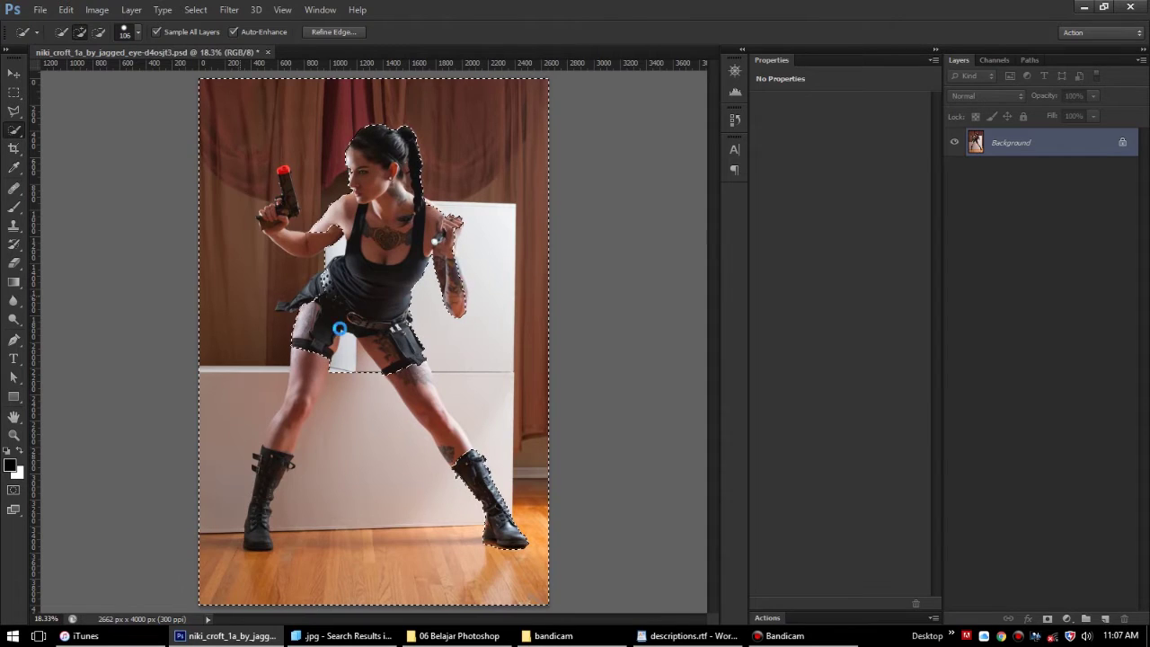
pyautogui.hotkey('ctrl', '+')
pyautogui.hotkey('ctrl', '+')
pyautogui.moveTo(526, 229); pyautogui.dragTo(532, 271)
pyautogui.moveTo(516, 219); pyautogui.dragTo(511, 175)
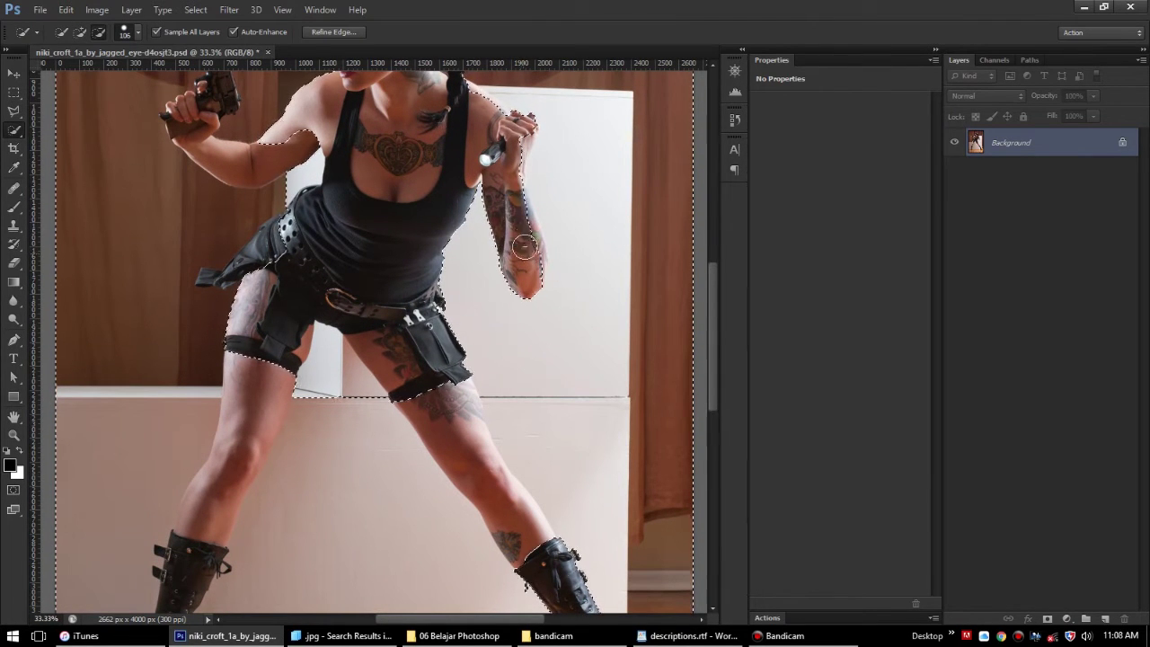
pyautogui.scroll(3, 520, 202)
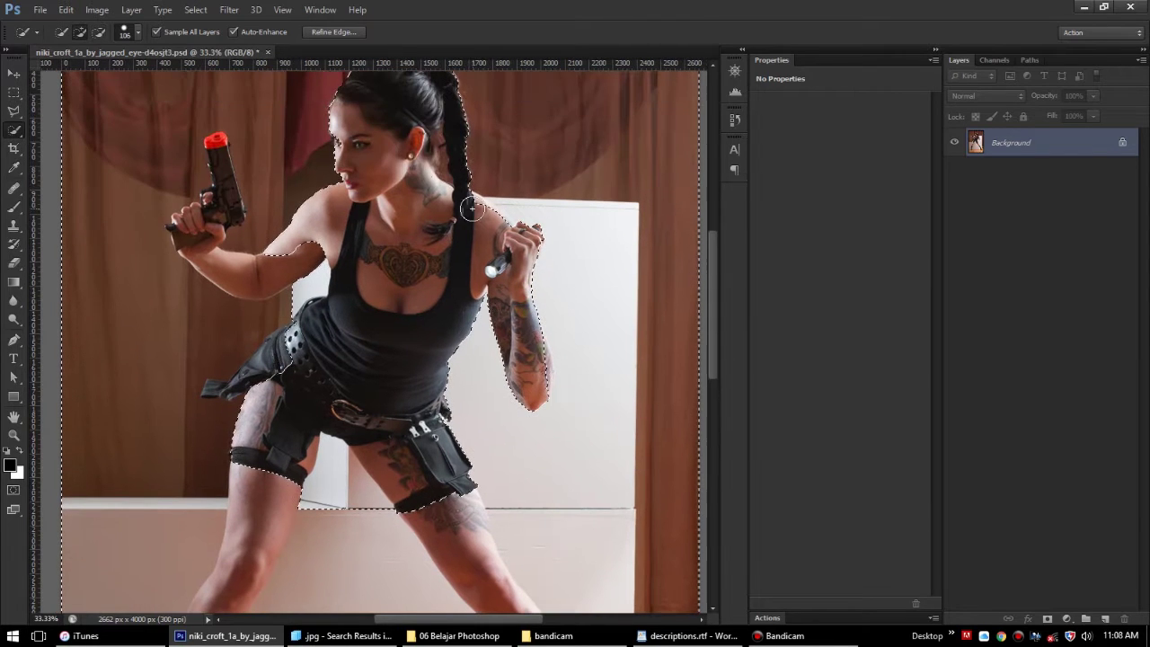
# Add her torso and the whole gun to the selection, resizing the brush as needed
pyautogui.click(378, 262)
pyautogui.moveTo(390, 271)
pyautogui.mouseDown()
pyautogui.moveTo(406, 301)
pyautogui.moveTo(224, 261)
pyautogui.moveTo(231, 185)
pyautogui.mouseUp()
pyautogui.keyDown('alt'); pyautogui.rightClick(355, 287); pyautogui.keyUp('alt')
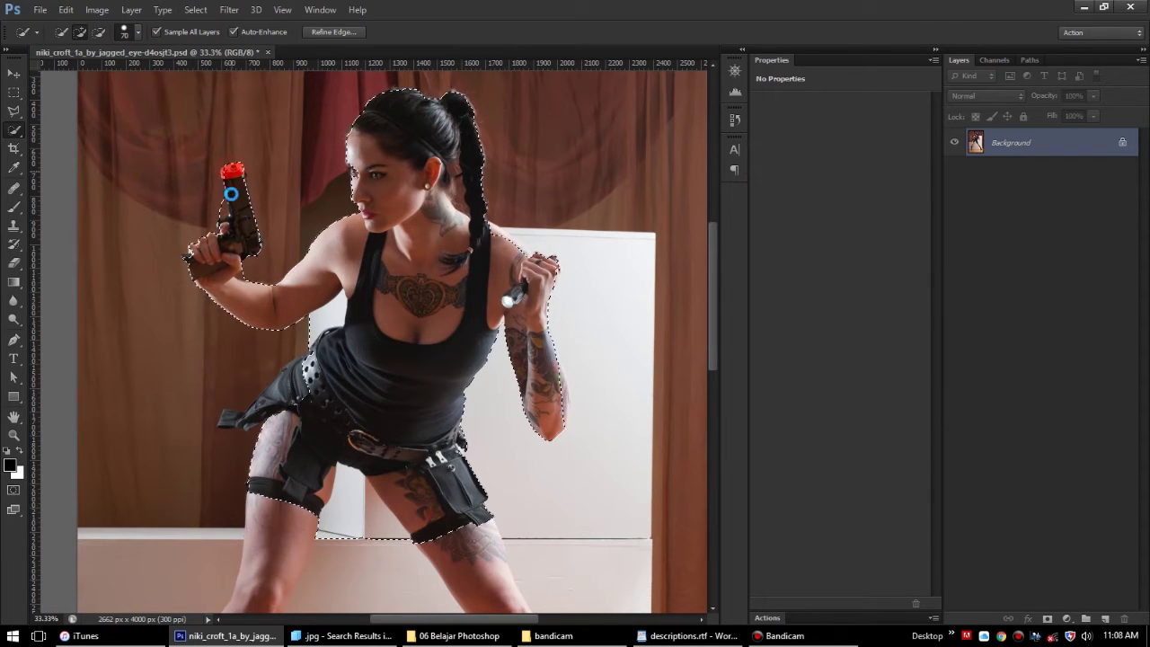
pyautogui.keyDown('alt'); pyautogui.rightClick(504, 240); pyautogui.keyUp('alt')
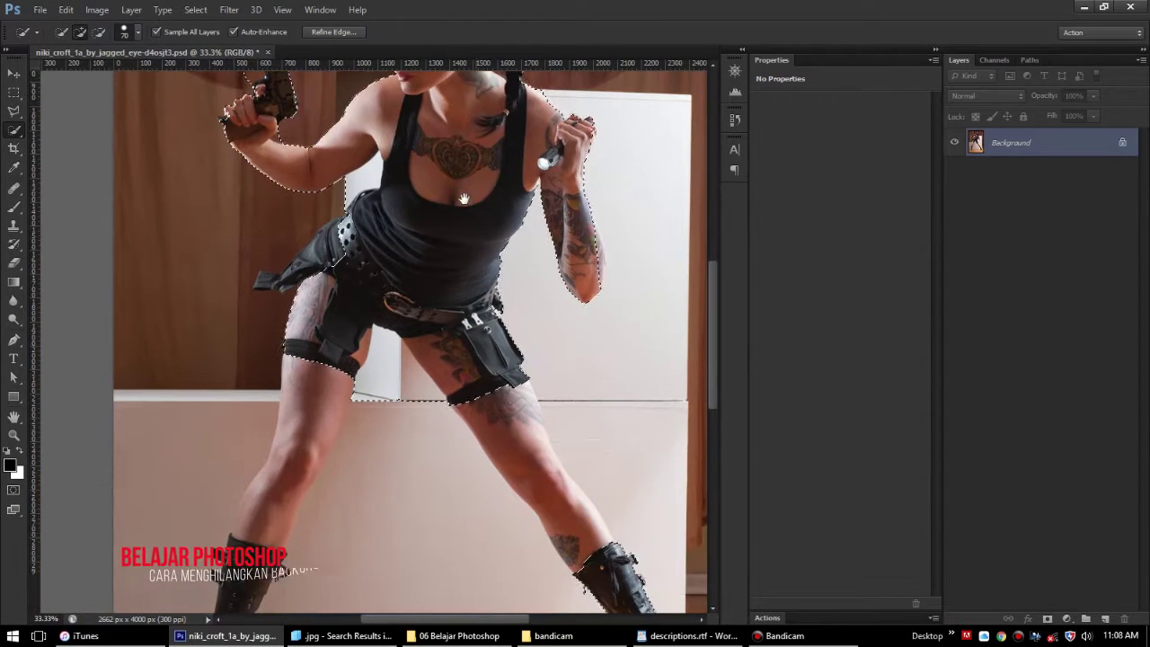
pyautogui.moveTo(229, 418); pyautogui.dragTo(265, 278)
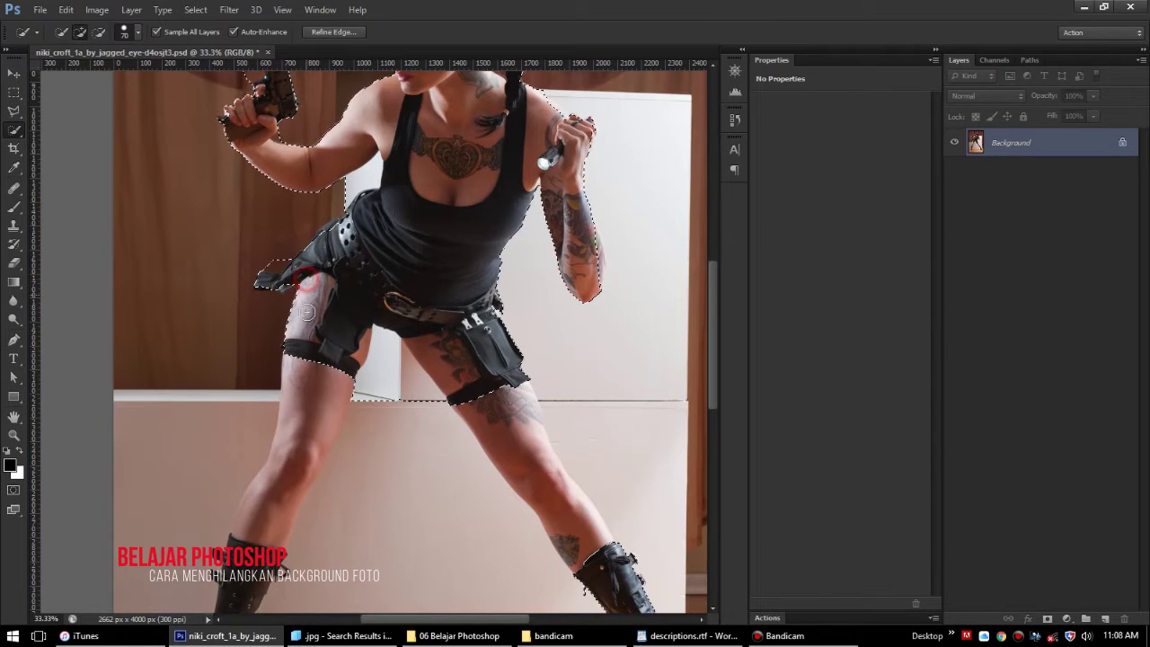
# Add the left calf and remove the wall strip and thigh gap from the selection
pyautogui.moveTo(247, 542); pyautogui.dragTo(286, 355)
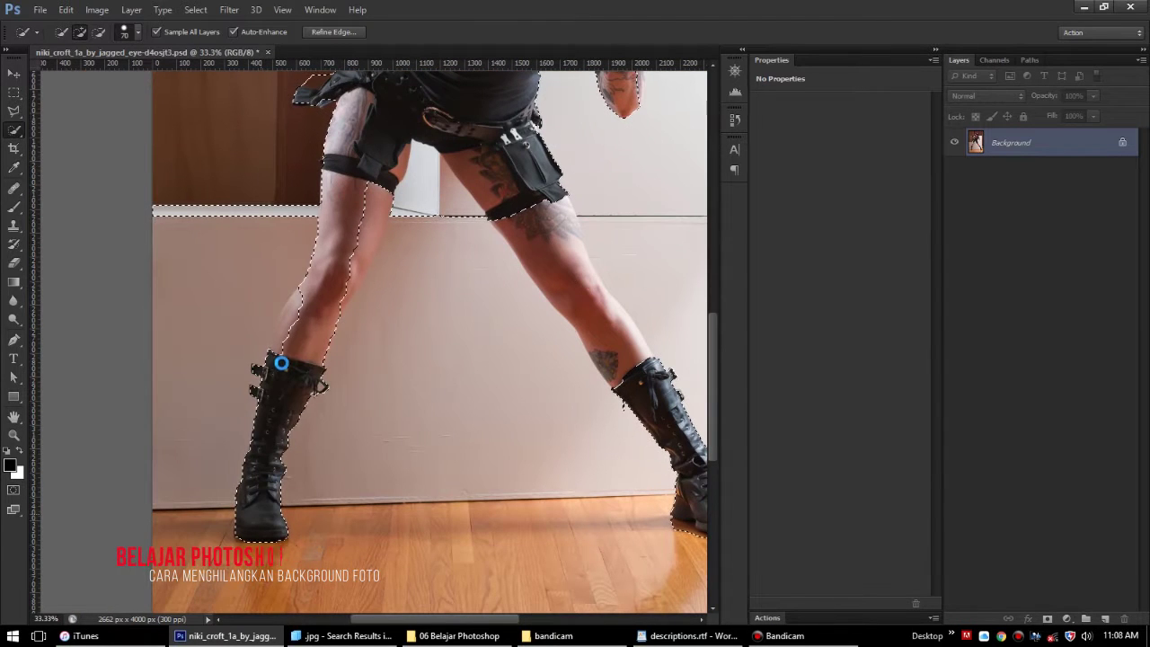
pyautogui.moveTo(259, 186); pyautogui.dragTo(286, 215)
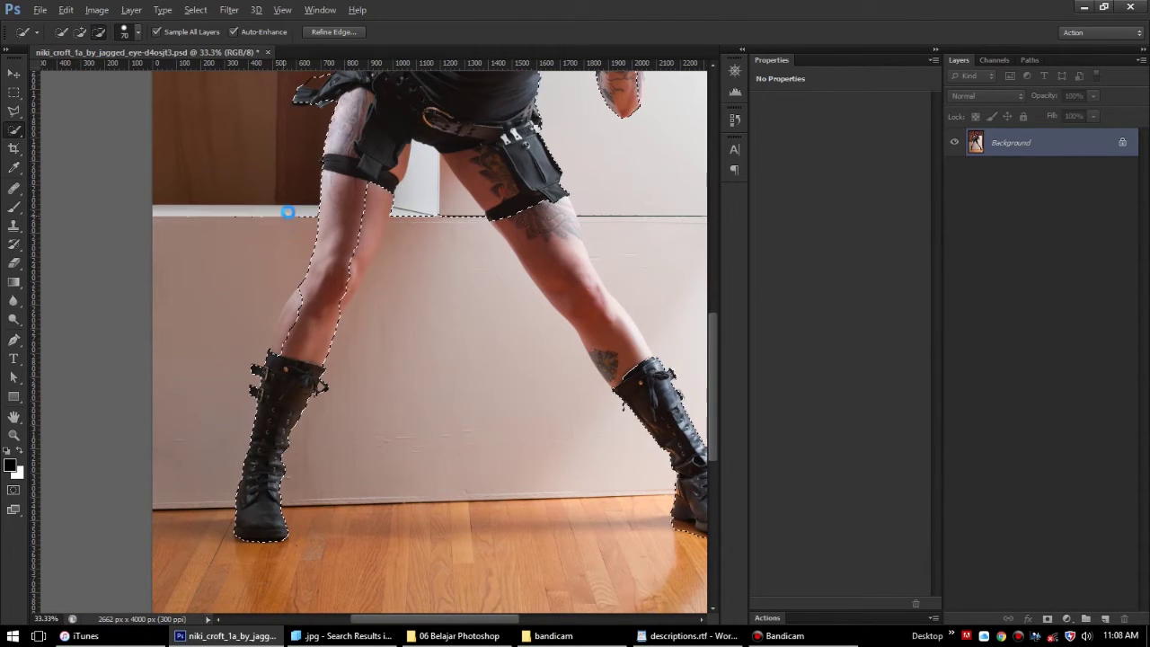
pyautogui.moveTo(302, 320); pyautogui.dragTo(303, 344)
pyautogui.click(283, 337)
pyautogui.click(359, 225)
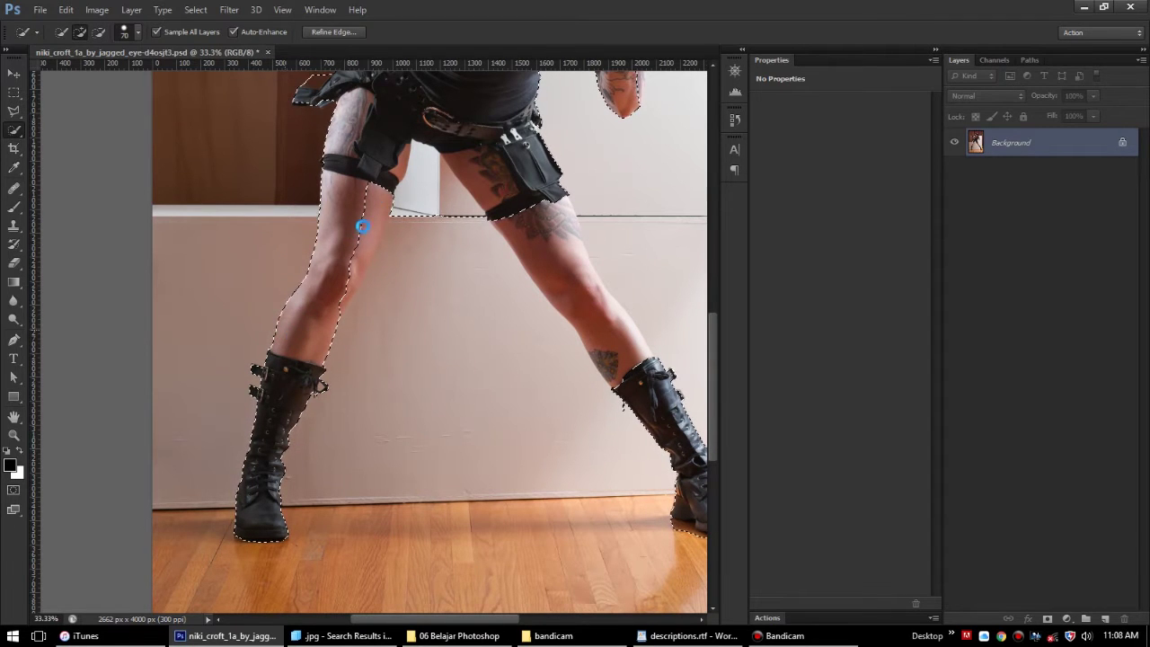
pyautogui.keyDown('alt'); pyautogui.click(387, 205); pyautogui.keyUp('alt')
pyautogui.moveTo(369, 196); pyautogui.dragTo(374, 190)
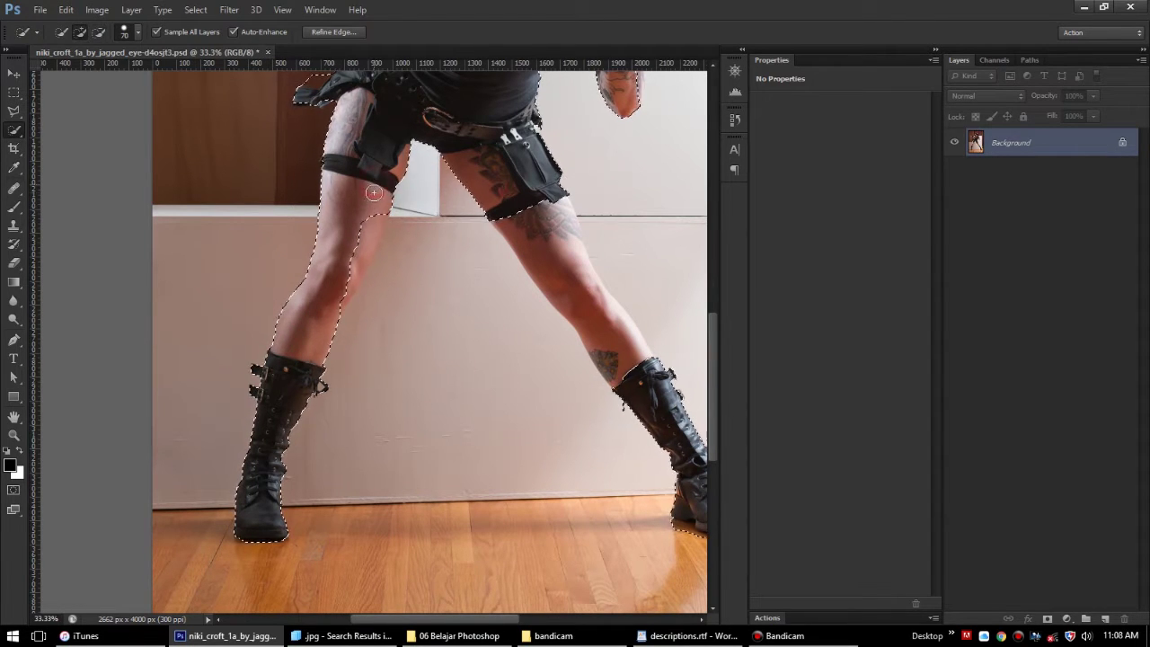
pyautogui.click(336, 372)
# Extend the selection down the right leg to the boot, cutting out the adjacent wall
pyautogui.moveTo(462, 349); pyautogui.dragTo(371, 361)
pyautogui.click(475, 294)
pyautogui.moveTo(475, 295); pyautogui.dragTo(553, 385)
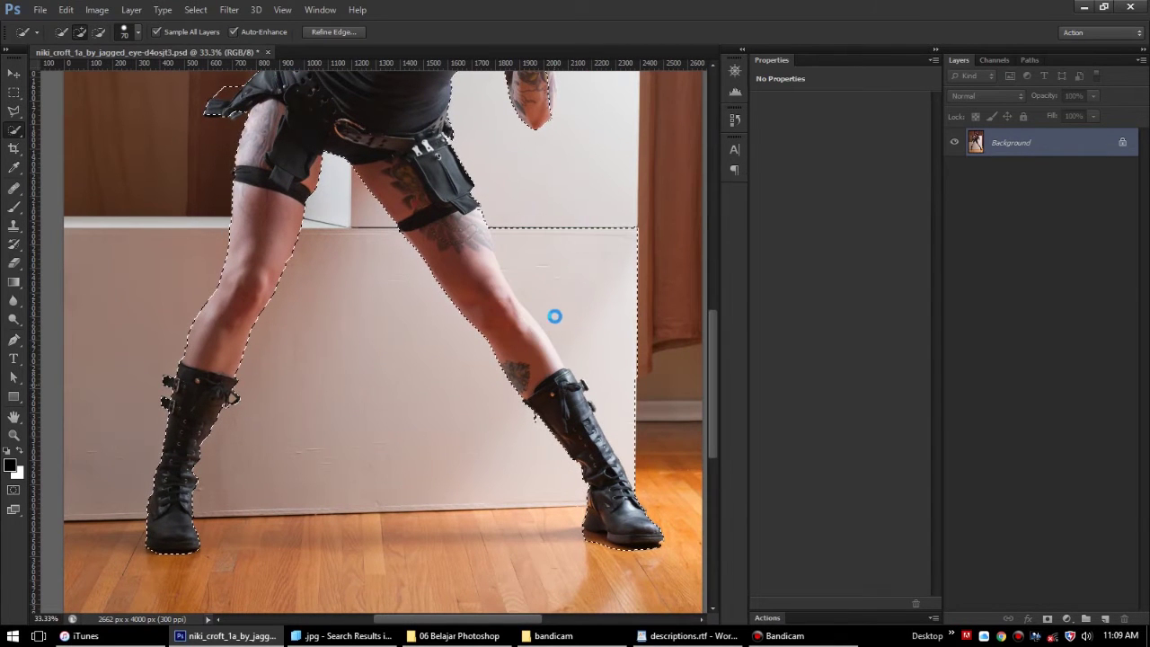
pyautogui.moveTo(527, 282); pyautogui.dragTo(535, 373)
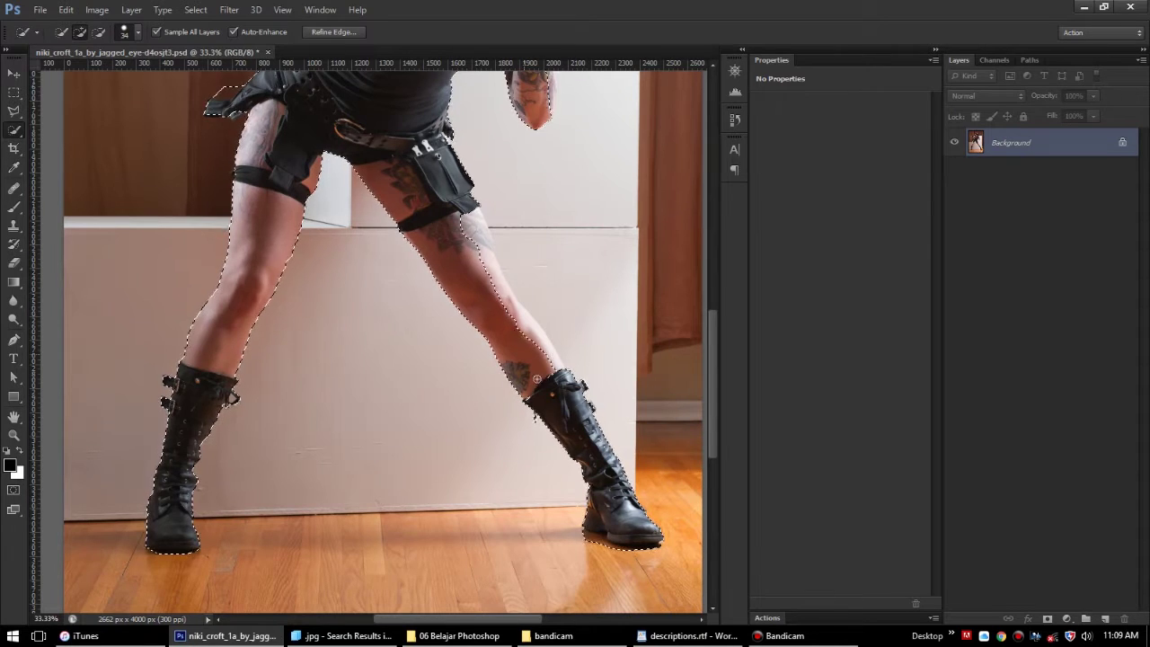
pyautogui.click(534, 329)
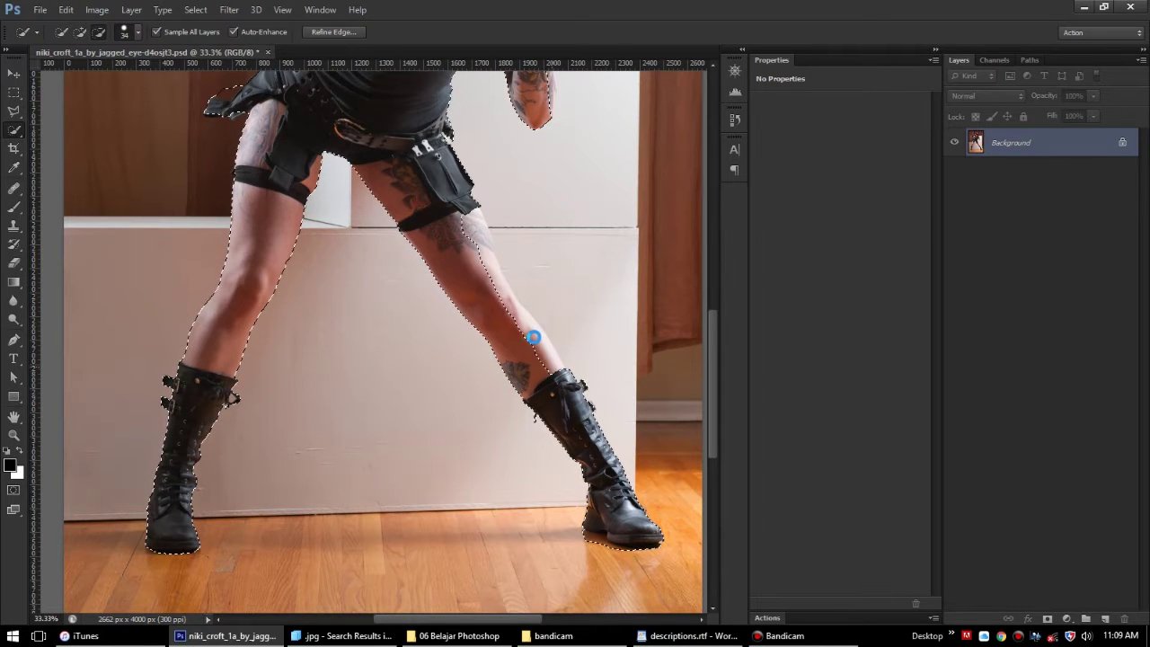
pyautogui.click(489, 262)
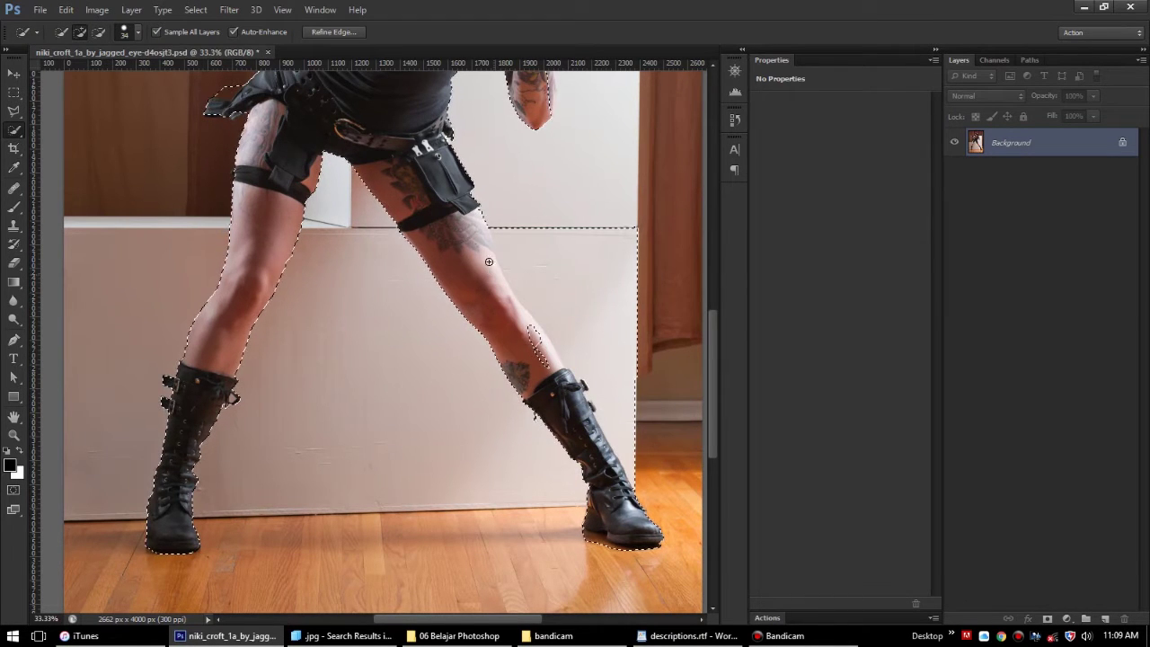
pyautogui.keyDown('alt'); pyautogui.click(531, 329); pyautogui.keyUp('alt')
pyautogui.keyDown('alt'); pyautogui.click(523, 319); pyautogui.keyUp('alt')
# Briefly try the Polygonal Lasso, return to Quick Selection and open Refine Edge
pyautogui.press('l')
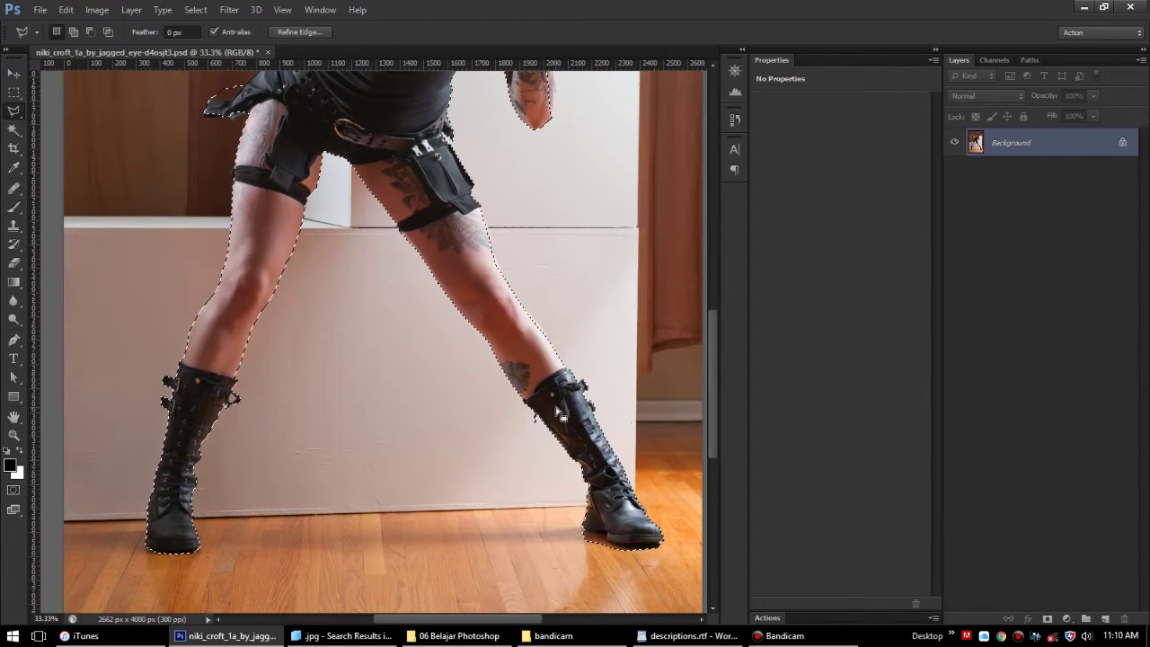
pyautogui.scroll(3, 476, 359)
pyautogui.scroll(2, 402, 312)
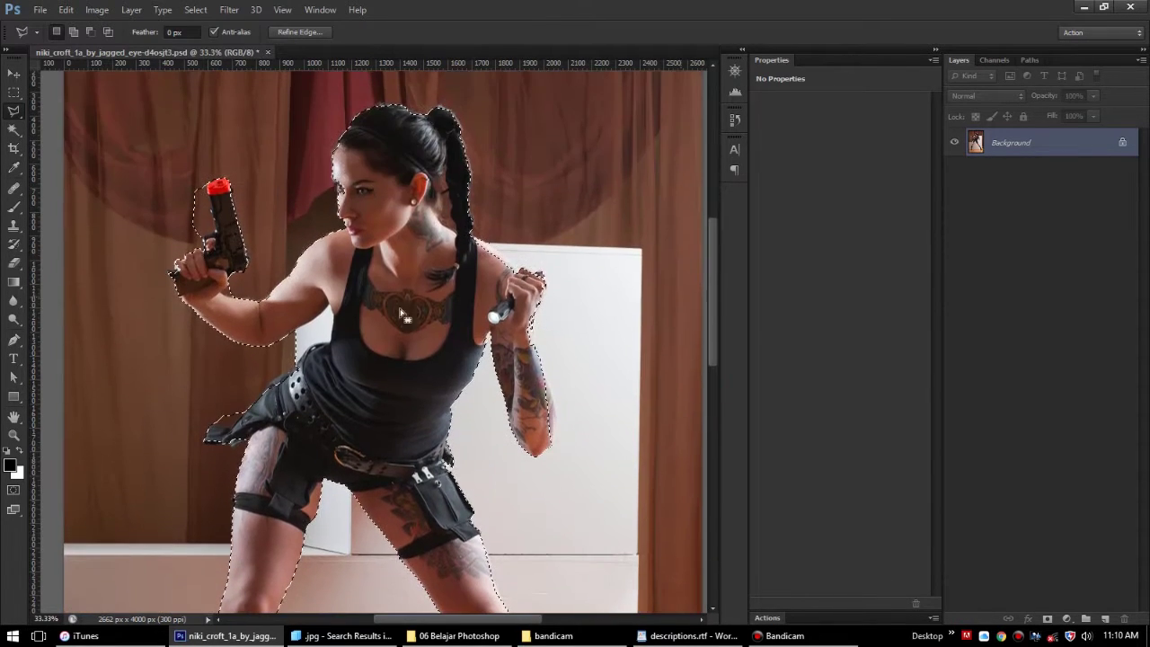
pyautogui.press('w')
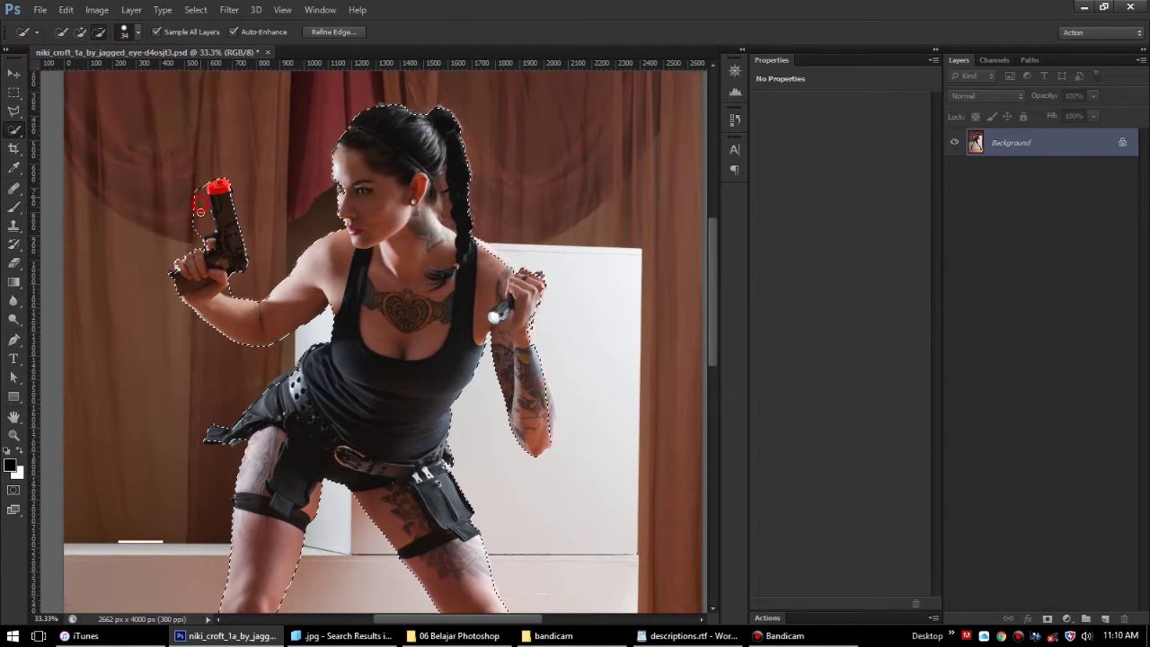
pyautogui.click(333, 31)
# Preview on White at 50% zoom and refine the braid, bun and hairline edges
pyautogui.click(921, 135)
pyautogui.press('w')
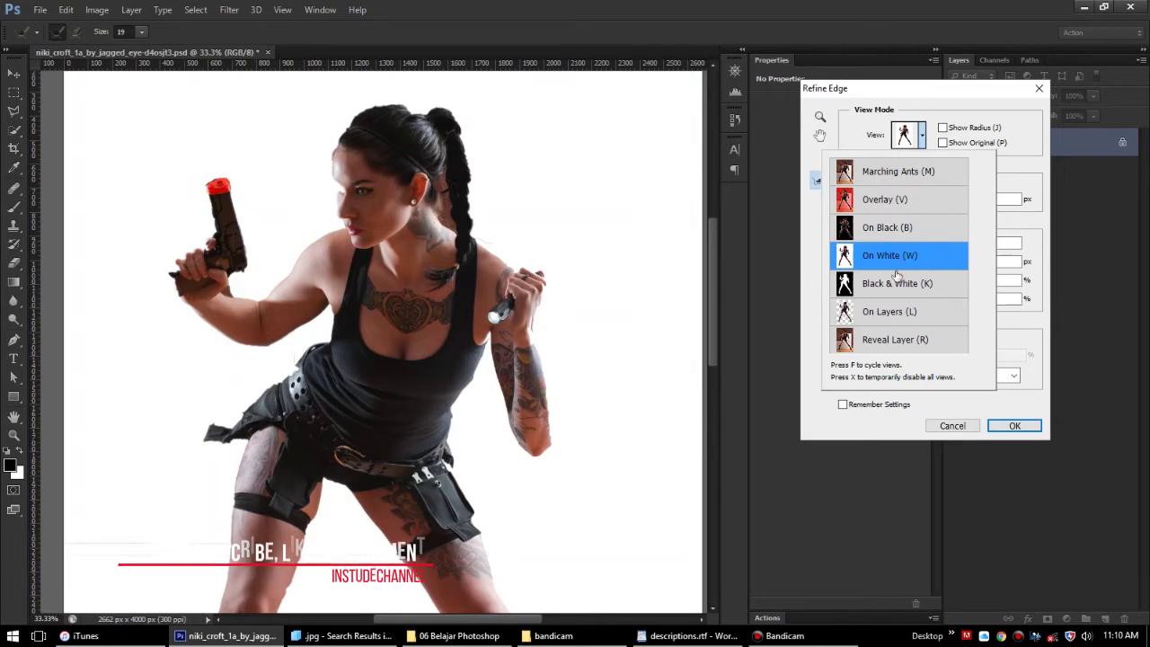
pyautogui.hotkey('ctrl', '+')
pyautogui.moveTo(535, 223); pyautogui.dragTo(490, 301)
pyautogui.moveTo(440, 86)
pyautogui.mouseDown()
pyautogui.moveTo(446, 206)
pyautogui.moveTo(432, 198)
pyautogui.mouseUp()
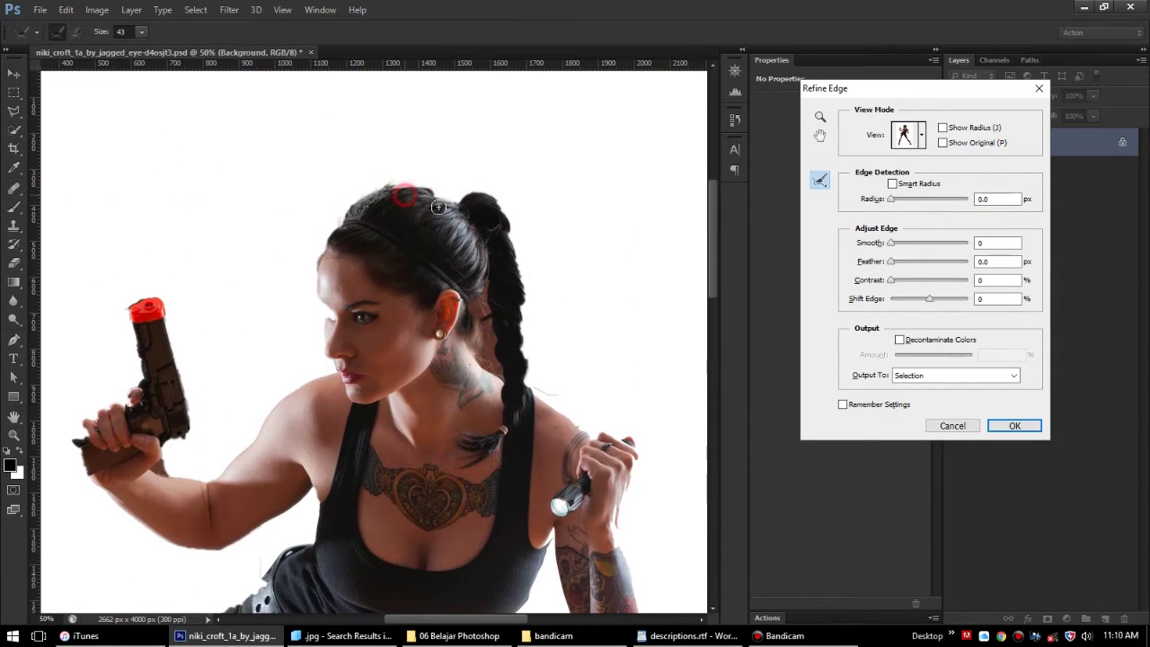
pyautogui.moveTo(520, 318); pyautogui.dragTo(532, 395)
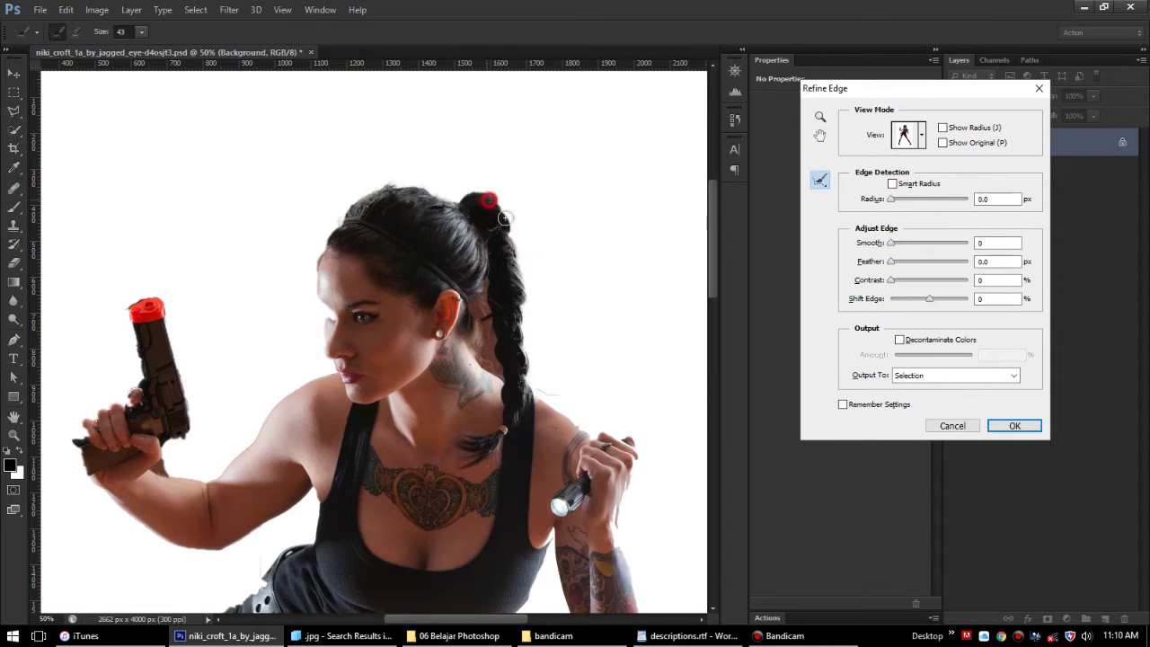
pyautogui.moveTo(492, 200); pyautogui.dragTo(508, 238)
pyautogui.moveTo(308, 268); pyautogui.dragTo(330, 231)
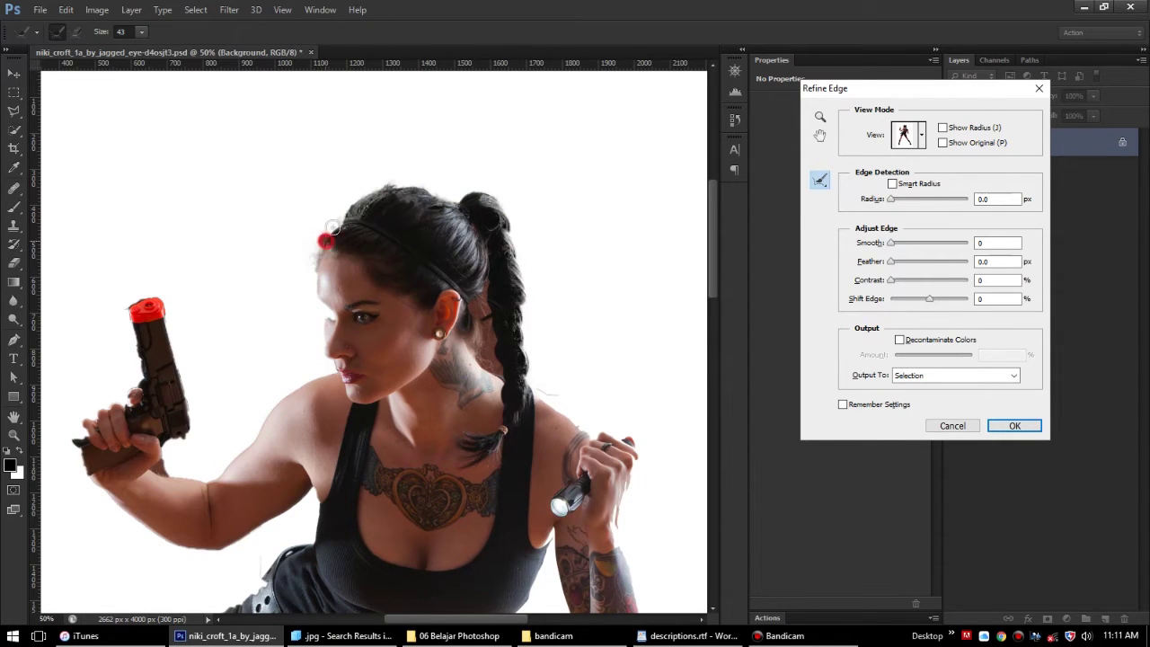
# Refine the edges along the gun grip, right forearm and shoulder beside the braid
pyautogui.moveTo(420, 312); pyautogui.dragTo(484, 201)
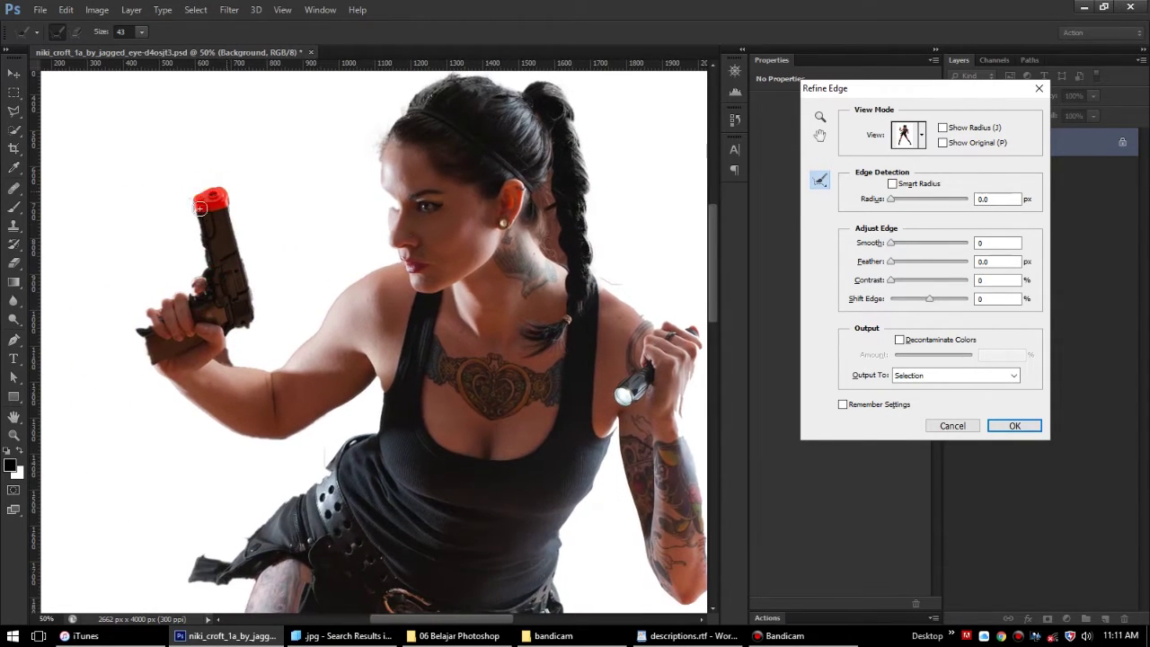
pyautogui.moveTo(206, 267); pyautogui.dragTo(227, 254)
pyautogui.moveTo(154, 325); pyautogui.dragTo(192, 377)
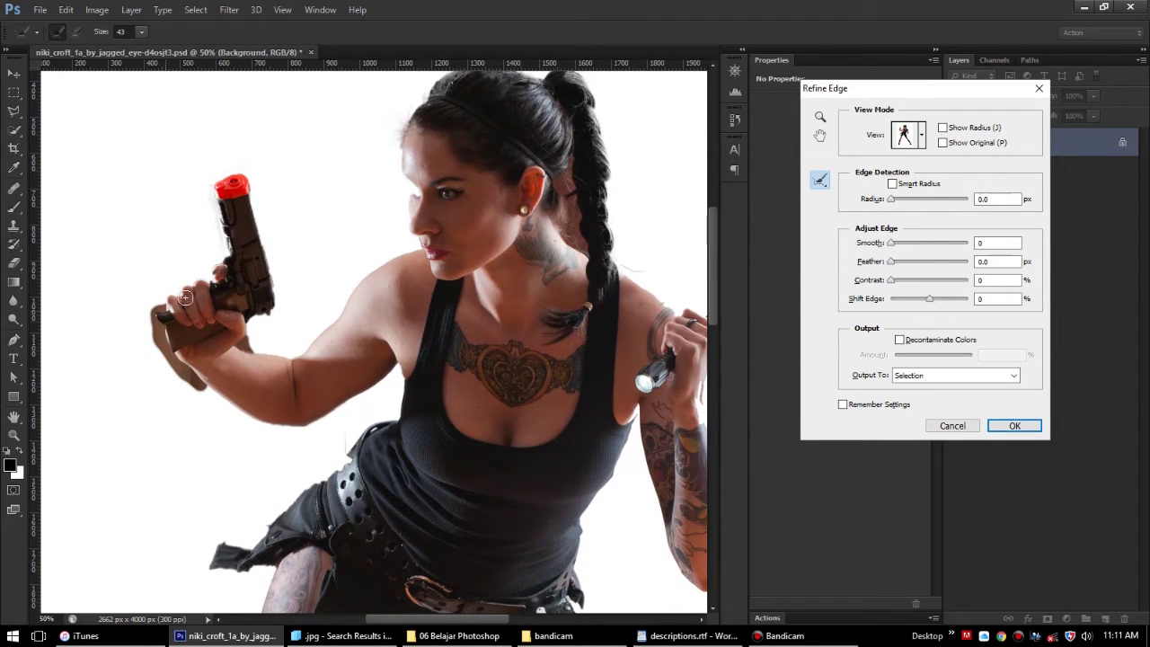
pyautogui.moveTo(226, 264); pyautogui.dragTo(67, 145)
pyautogui.moveTo(538, 270); pyautogui.dragTo(562, 462)
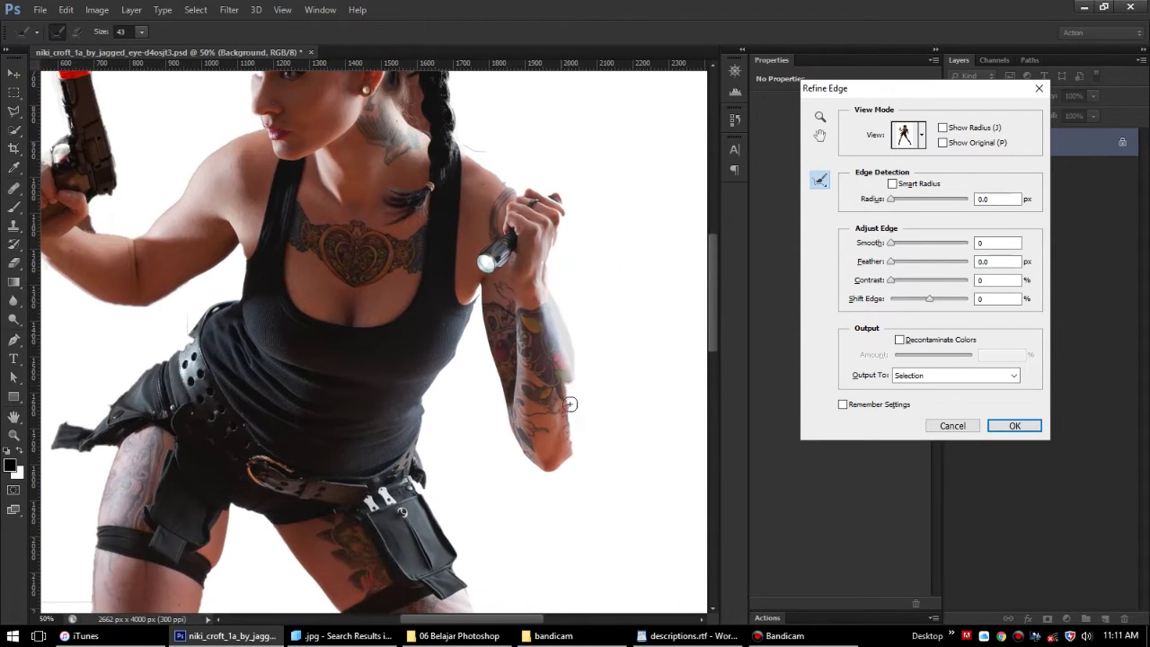
pyautogui.moveTo(529, 191); pyautogui.dragTo(563, 387)
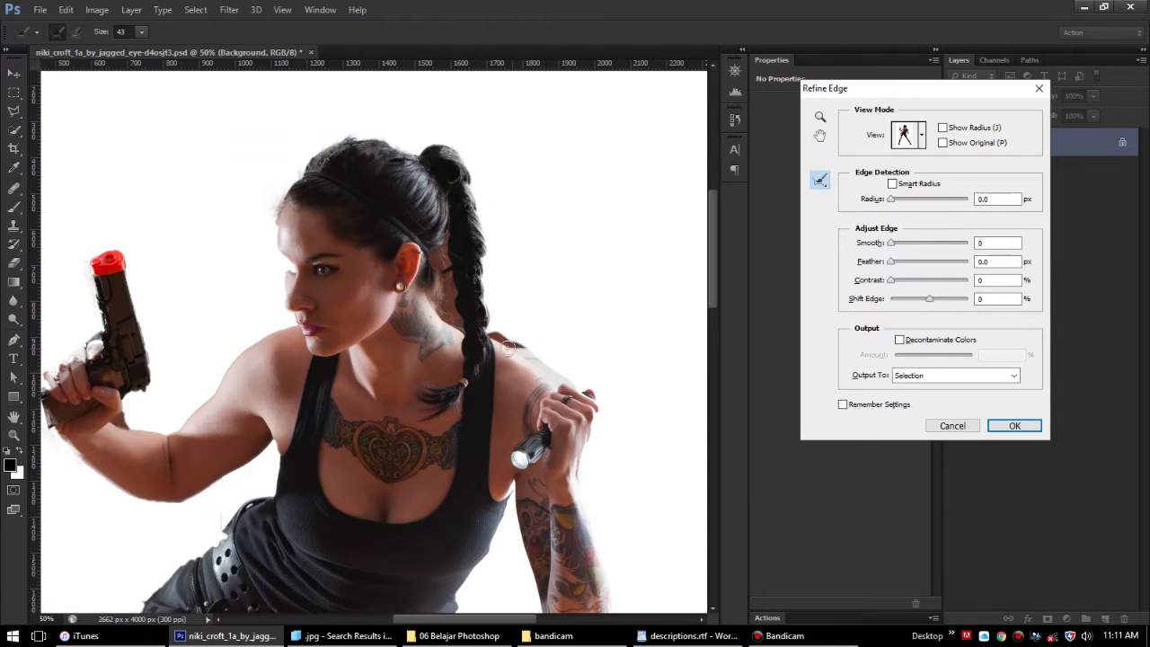
pyautogui.moveTo(512, 348); pyautogui.dragTo(488, 330)
pyautogui.moveTo(280, 252); pyautogui.dragTo(334, 181)
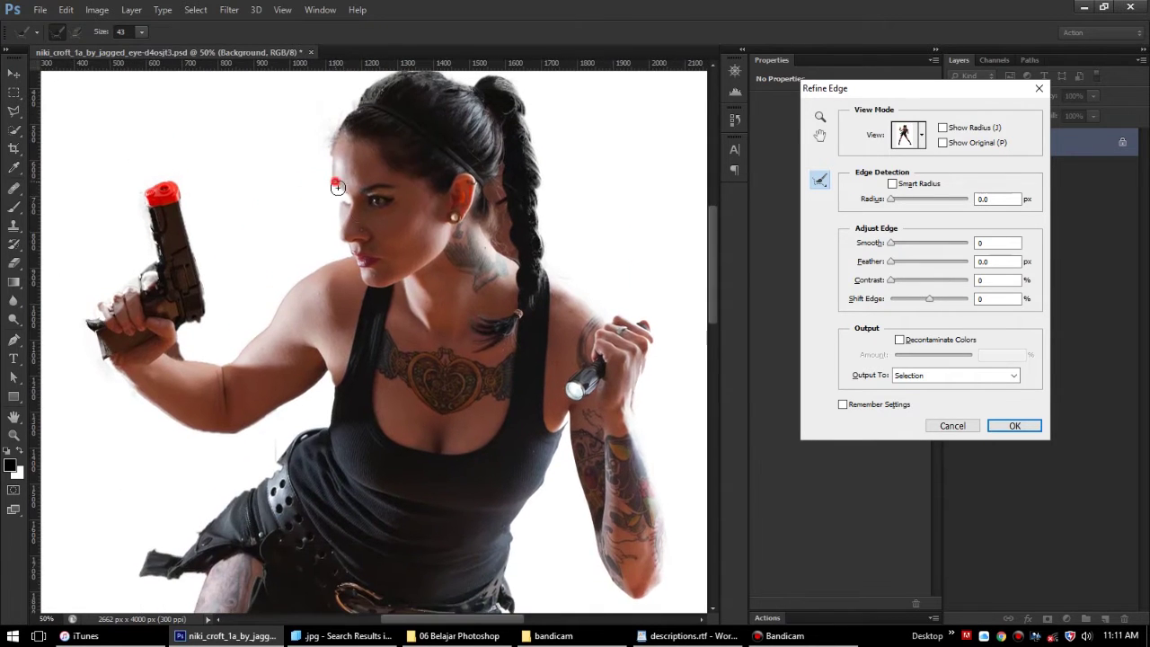
# Refine the boot sole edge, then set Shift Edge to -12% and raise Contrast
pyautogui.scroll(-3, 521, 431)
pyautogui.scroll(-3, 521, 431)
pyautogui.scroll(-3, 454, 288)
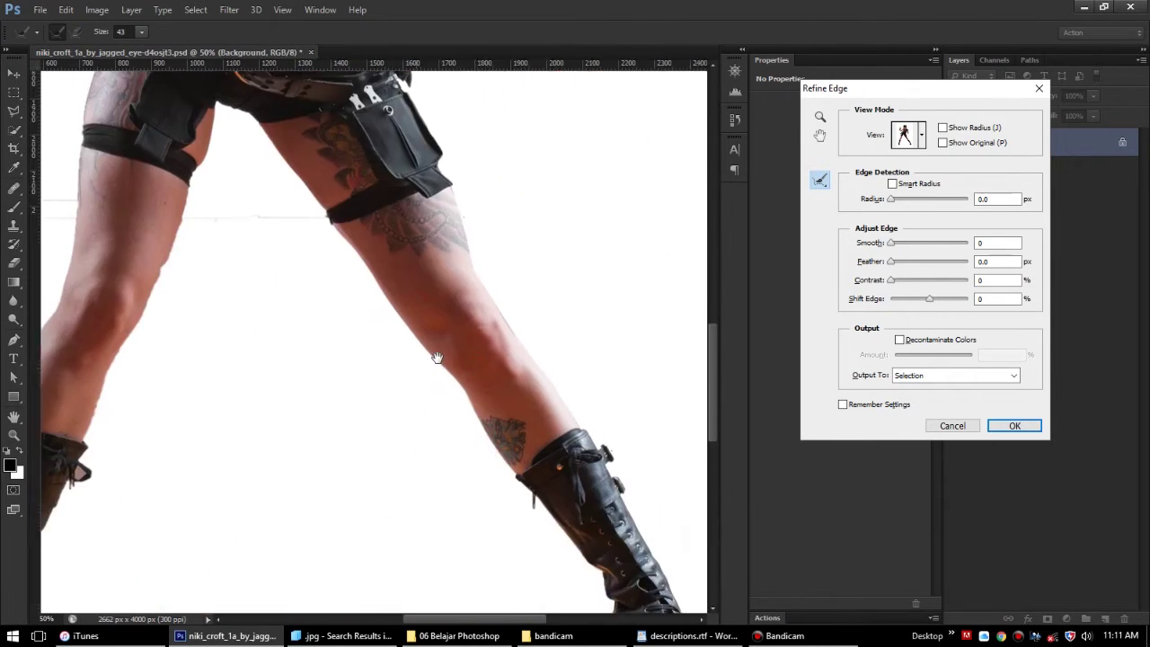
pyautogui.scroll(-3, 453, 287)
pyautogui.moveTo(453, 287); pyautogui.dragTo(404, 243)
pyautogui.moveTo(513, 481); pyautogui.dragTo(537, 508)
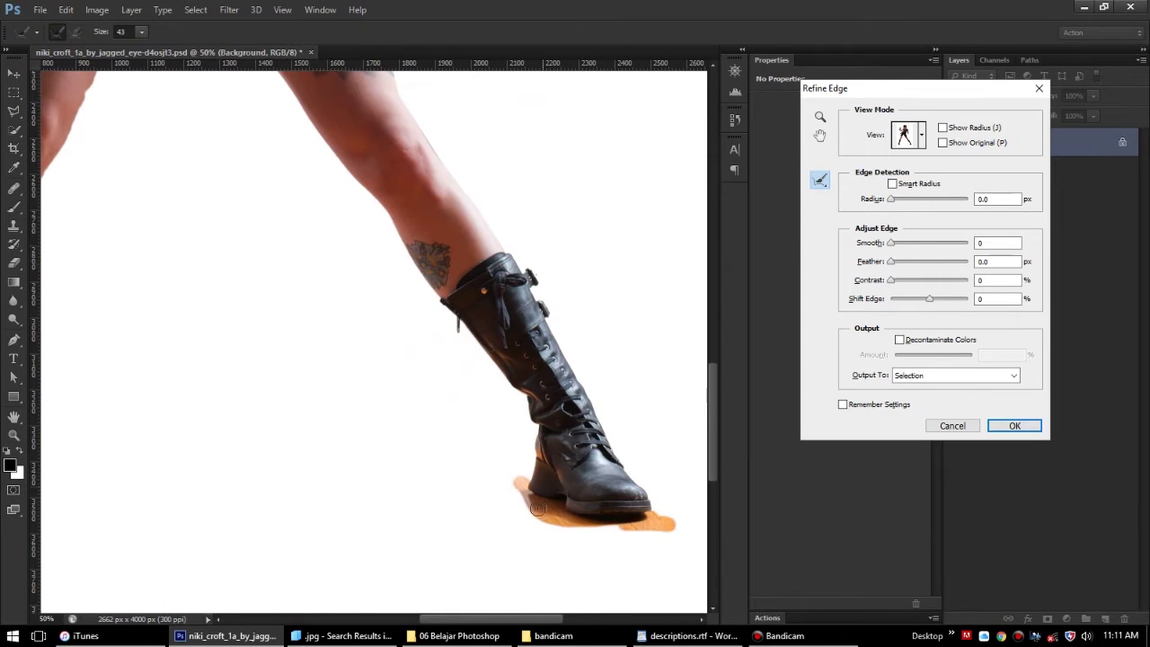
pyautogui.hscroll(-5, 425, 441)
pyautogui.hscroll(-1, 404, 458)
pyautogui.moveTo(285, 492); pyautogui.dragTo(344, 506)
pyautogui.hscroll(4, 634, 479)
pyautogui.hscroll(4, 634, 480)
pyautogui.moveTo(929, 299); pyautogui.dragTo(900, 280)
pyautogui.moveTo(574, 264); pyautogui.dragTo(472, 342)
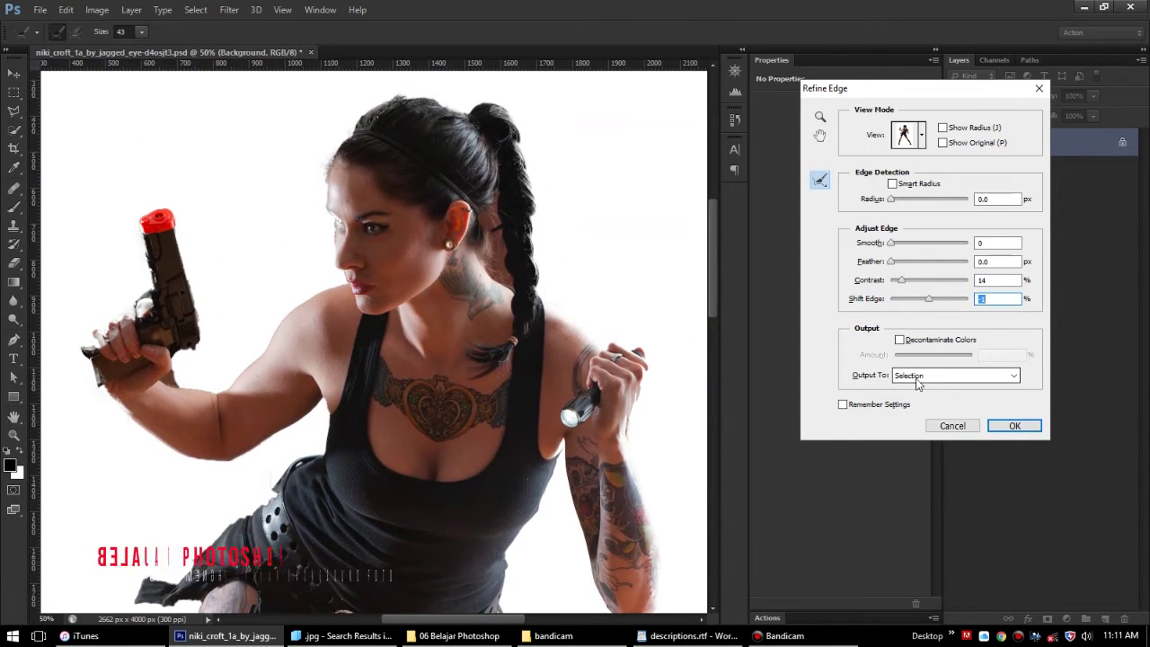
# Apply Refine Edge, enter Quick Mask, and set up the Brush at size 50
pyautogui.click(1014, 425)
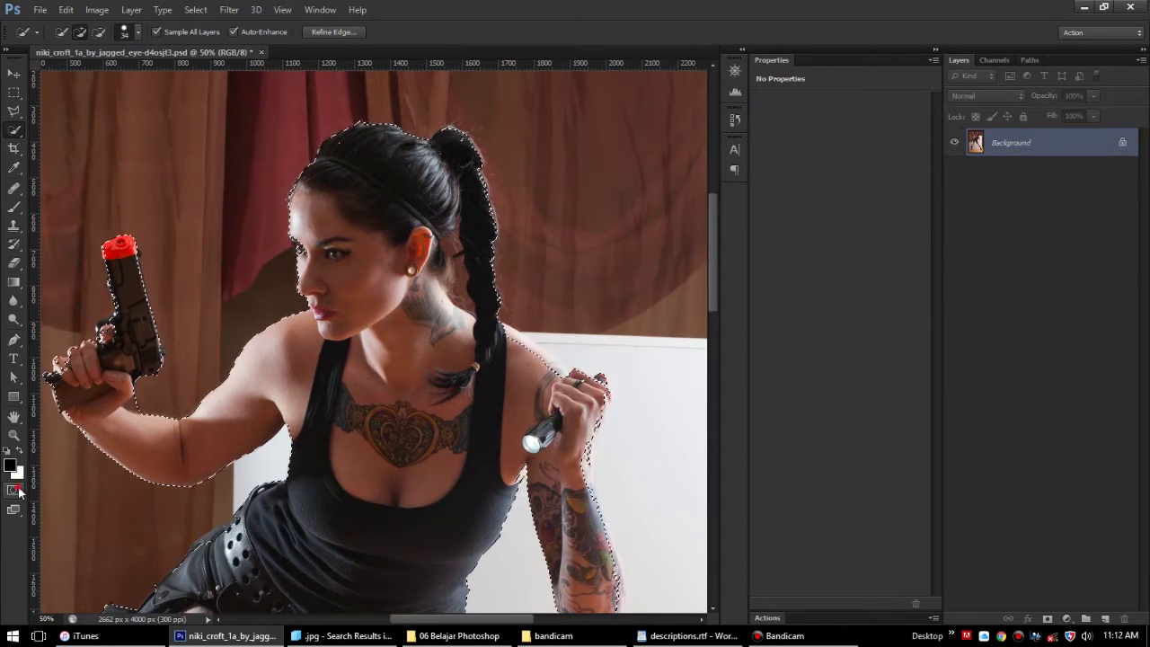
pyautogui.click(13, 489)
pyautogui.click(13, 206)
pyautogui.scroll(1, 356, 264)
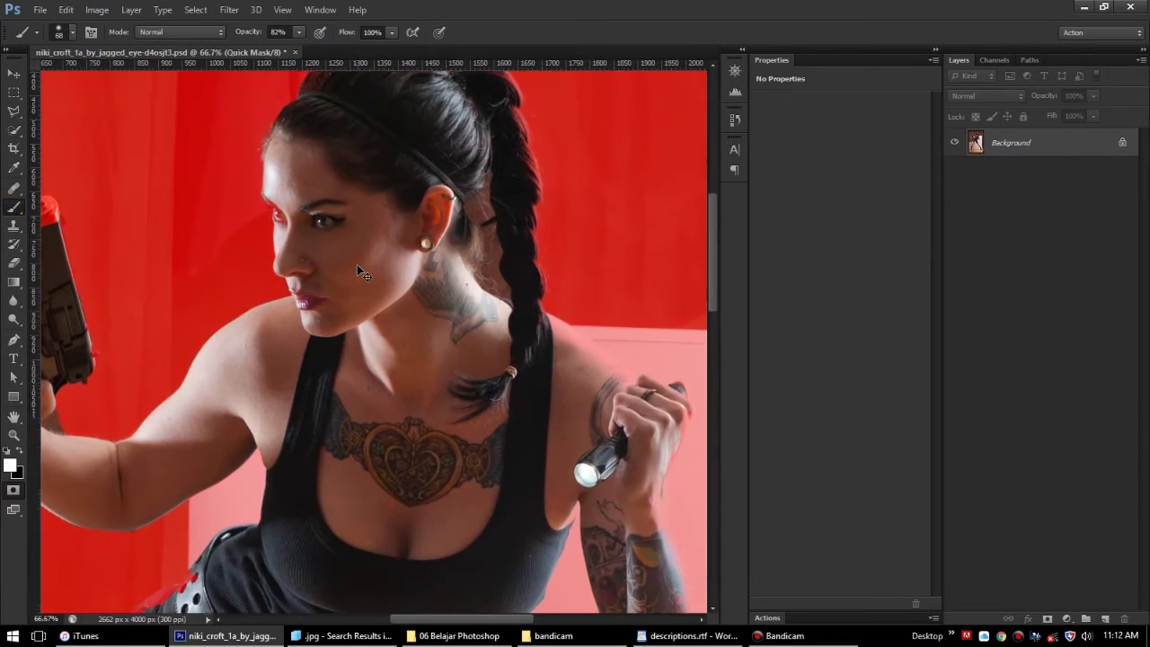
pyautogui.scroll(1, 357, 264)
pyautogui.moveTo(444, 351); pyautogui.dragTo(427, 351)
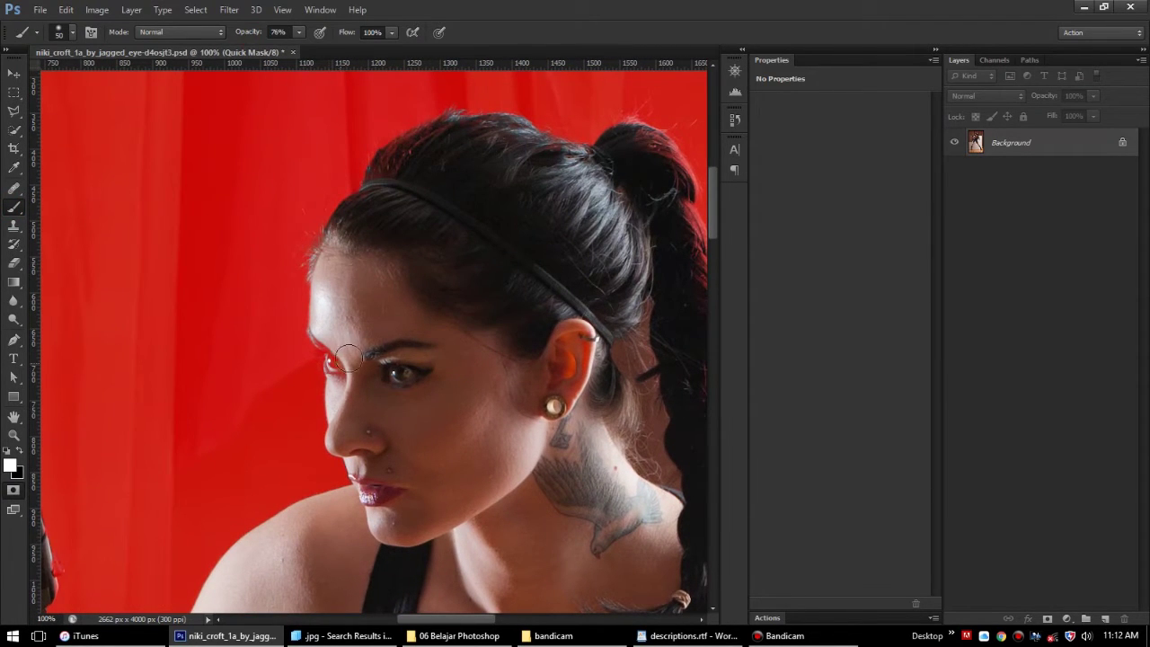
pyautogui.rightClick(428, 291)
pyautogui.click(486, 261)
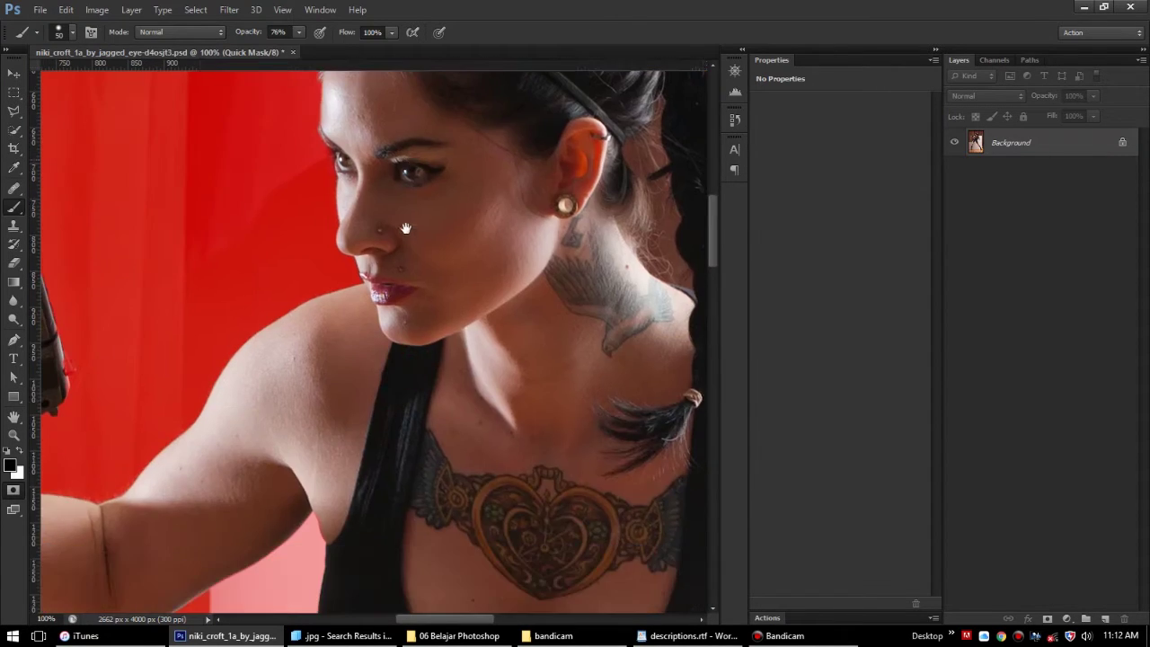
# Paint white over the belt holes to clear them from the mask
pyautogui.moveTo(297, 360)
pyautogui.mouseDown()
pyautogui.moveTo(387, 444)
pyautogui.moveTo(371, 338)
pyautogui.mouseUp()
pyautogui.press('x')
pyautogui.moveTo(364, 409); pyautogui.dragTo(396, 370)
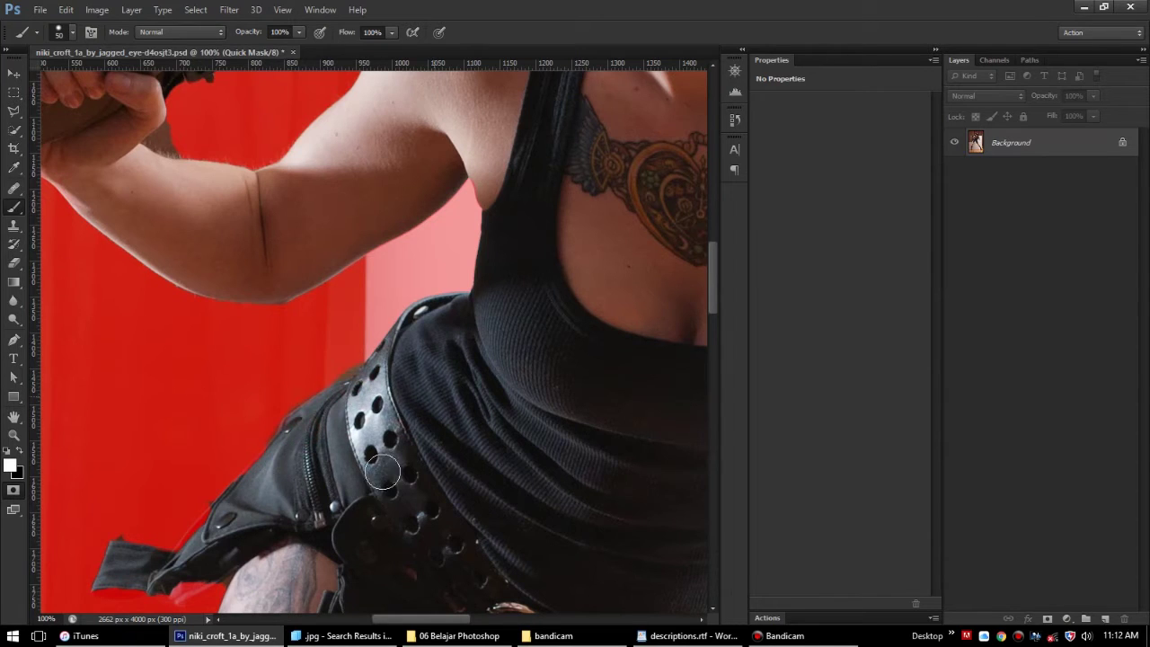
pyautogui.moveTo(382, 472); pyautogui.dragTo(354, 341)
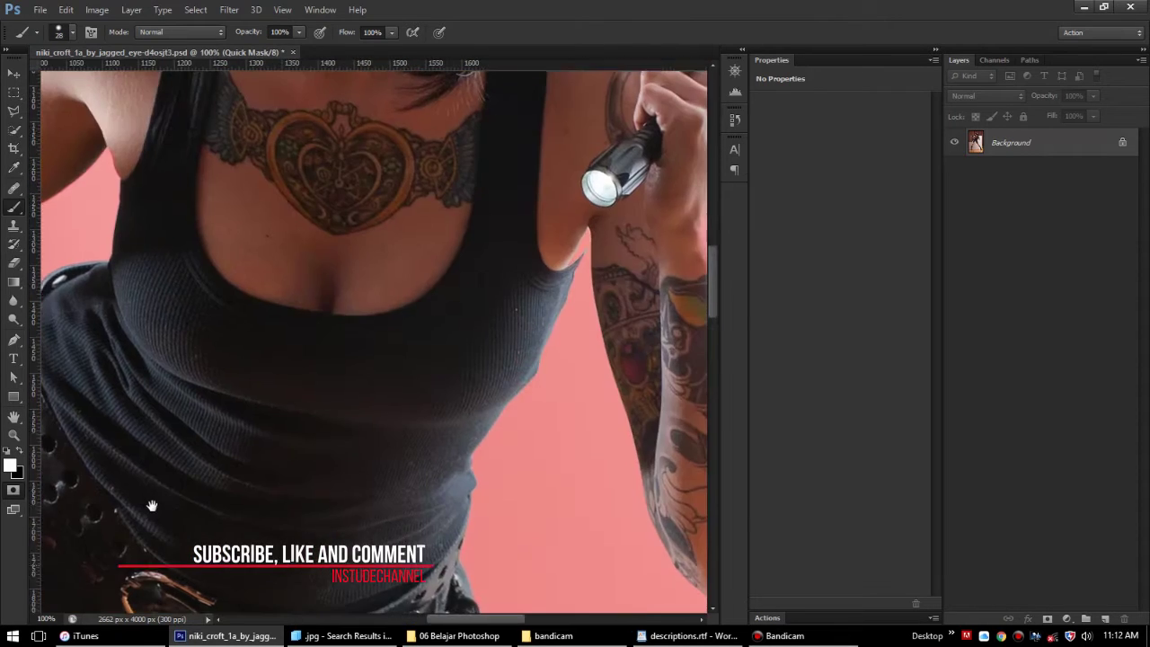
pyautogui.moveTo(358, 339); pyautogui.dragTo(418, 329)
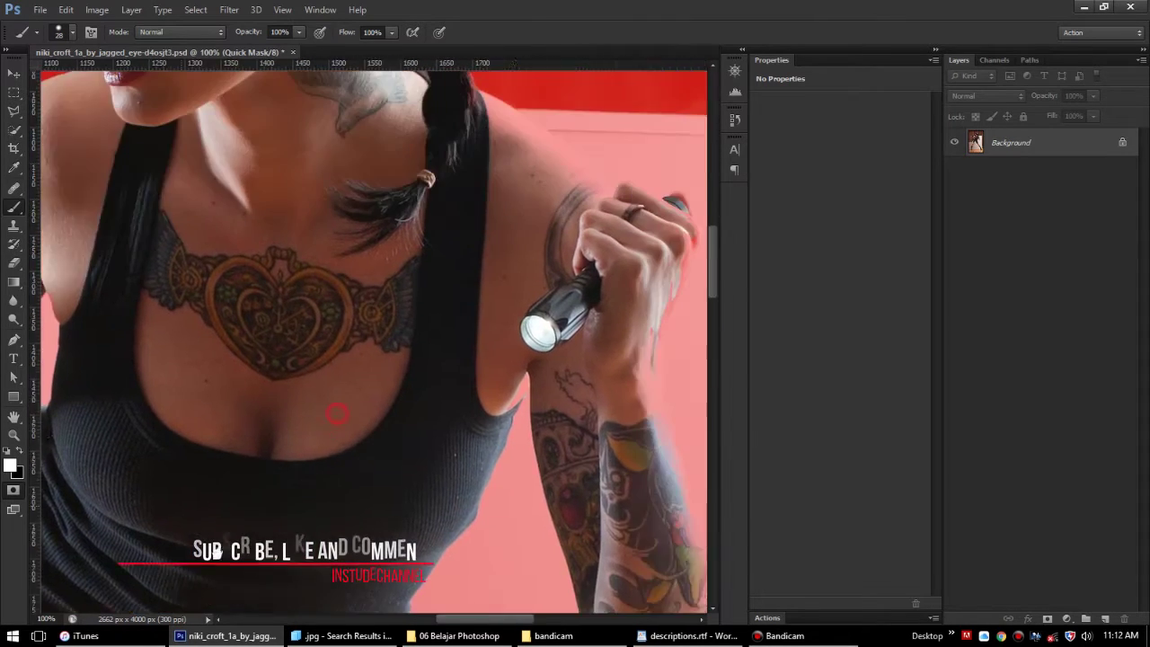
pyautogui.scroll(2, 418, 329)
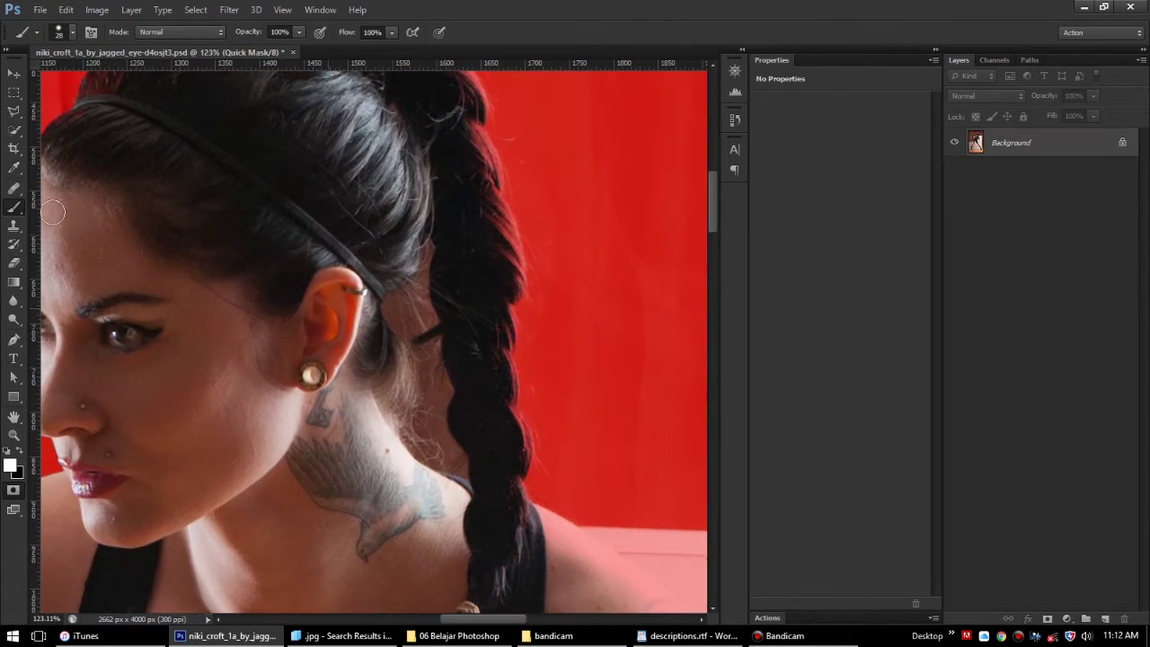
# Trace the gap between her neck and braid with the Polygonal Lasso
pyautogui.rightClick(10, 111)
pyautogui.click(72, 125)
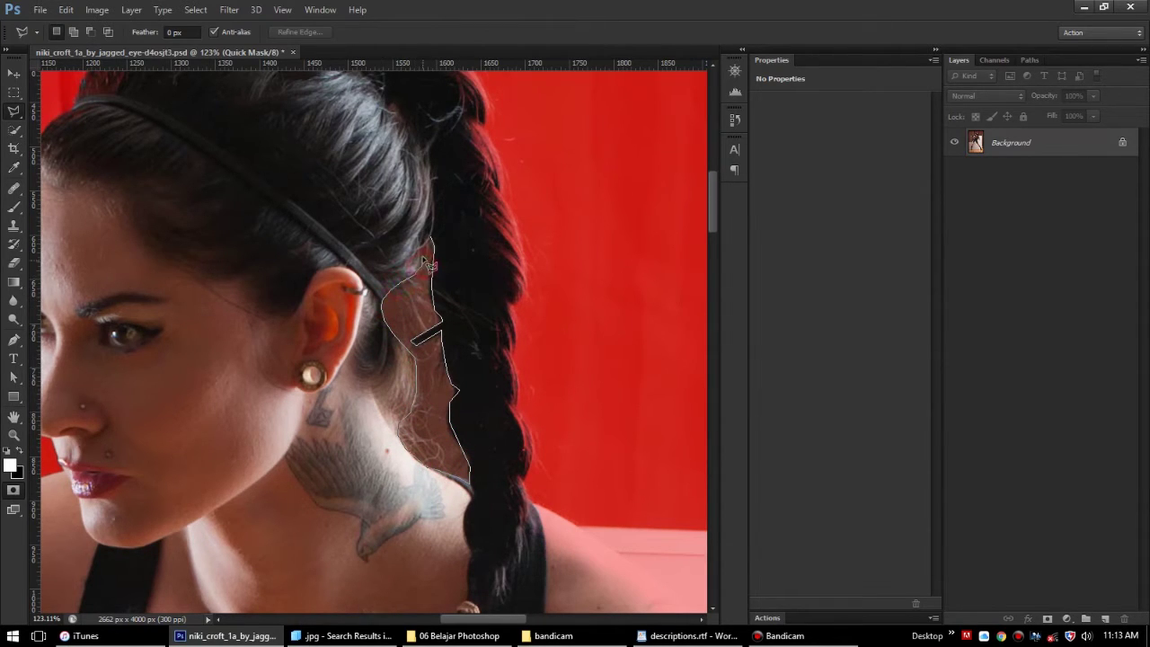
pyautogui.click(431, 243)
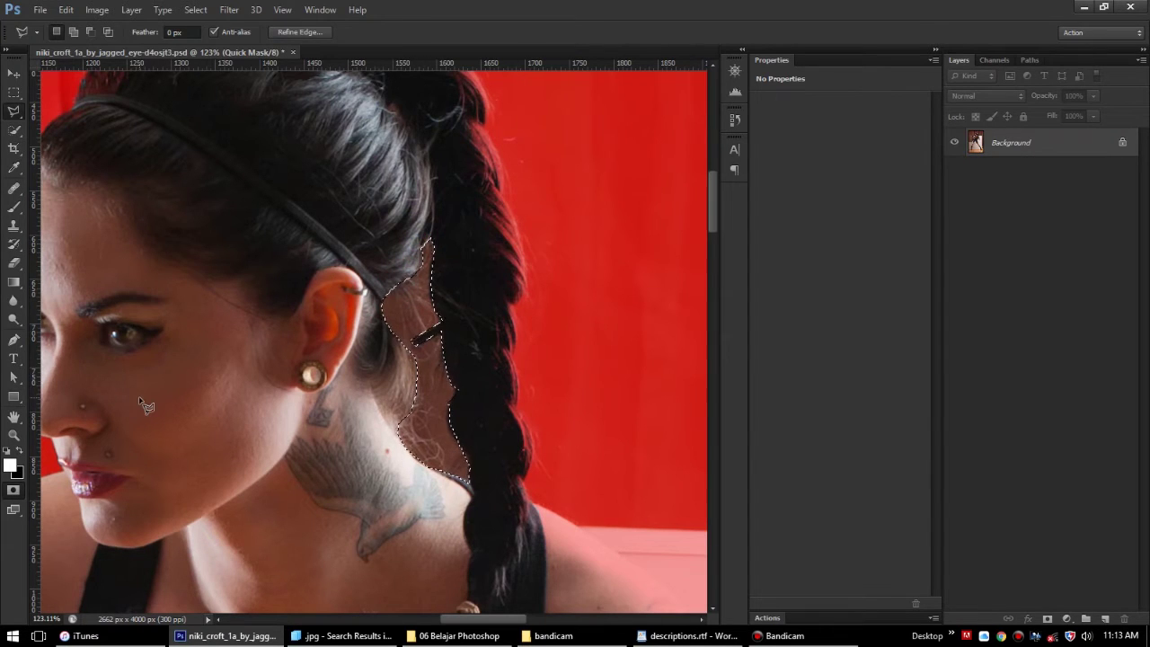
# Fill the neck–braid gap with Black, then deselect
pyautogui.hotkey('shift', 'F5')
pyautogui.click(657, 178)
pyautogui.hotkey('shift', 'F5')
pyautogui.click(548, 191)
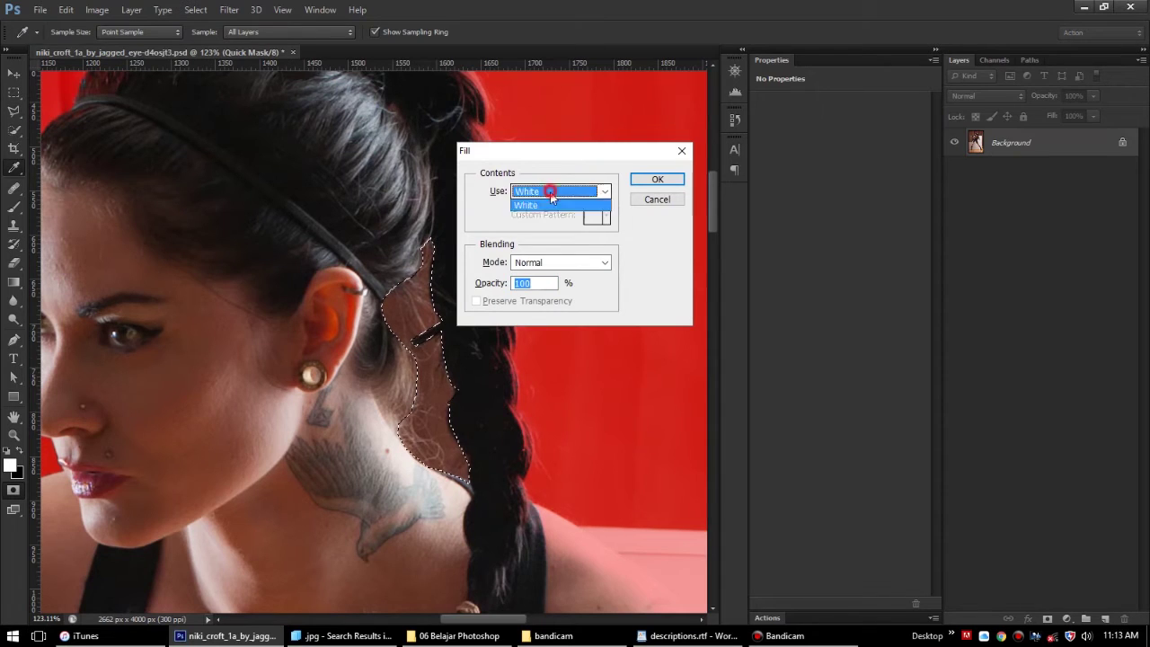
pyautogui.click(538, 298)
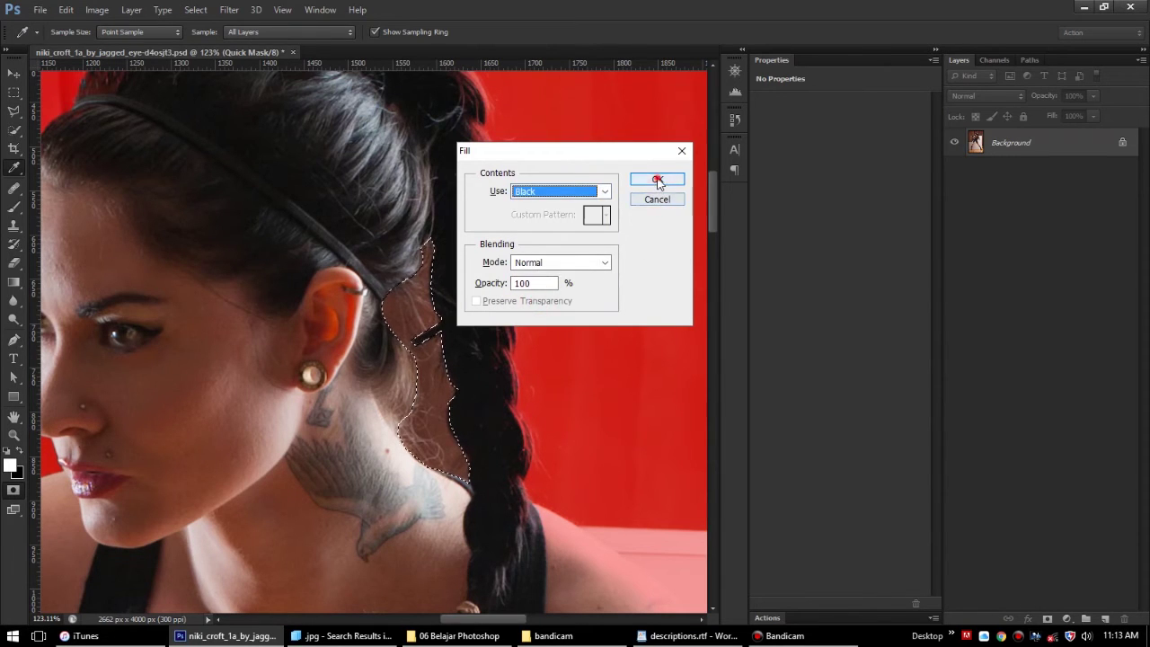
pyautogui.click(657, 179)
pyautogui.hotkey('ctrl', 'd')
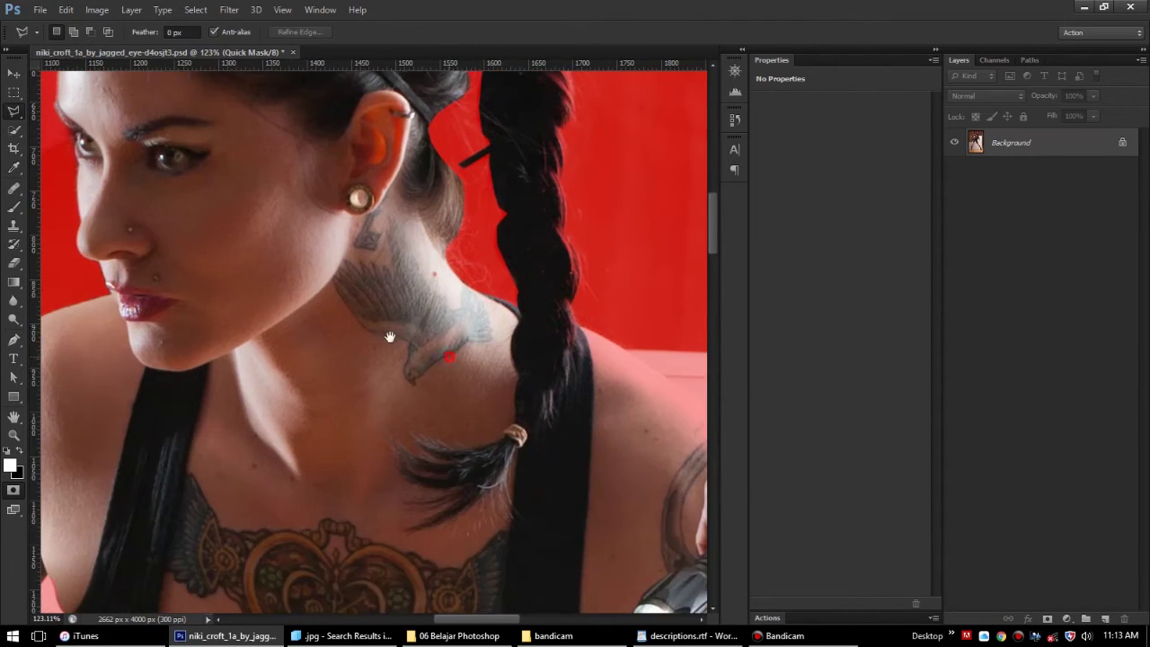
# Paint white over the mask along the shoulder edge, fingers and ring
pyautogui.moveTo(374, 396)
pyautogui.mouseDown()
pyautogui.moveTo(260, 330)
pyautogui.moveTo(246, 285)
pyautogui.mouseUp()
pyautogui.press('b')
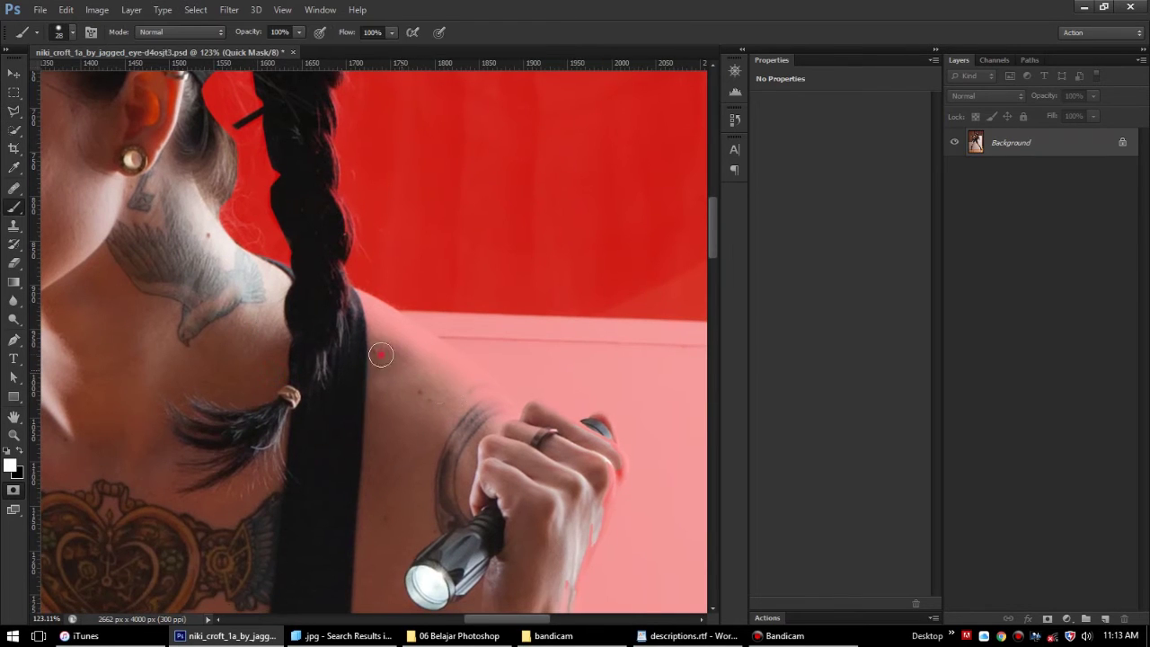
pyautogui.moveTo(410, 347)
pyautogui.mouseDown()
pyautogui.moveTo(296, 302)
pyautogui.moveTo(446, 381)
pyautogui.mouseUp()
pyautogui.moveTo(525, 440); pyautogui.dragTo(449, 373)
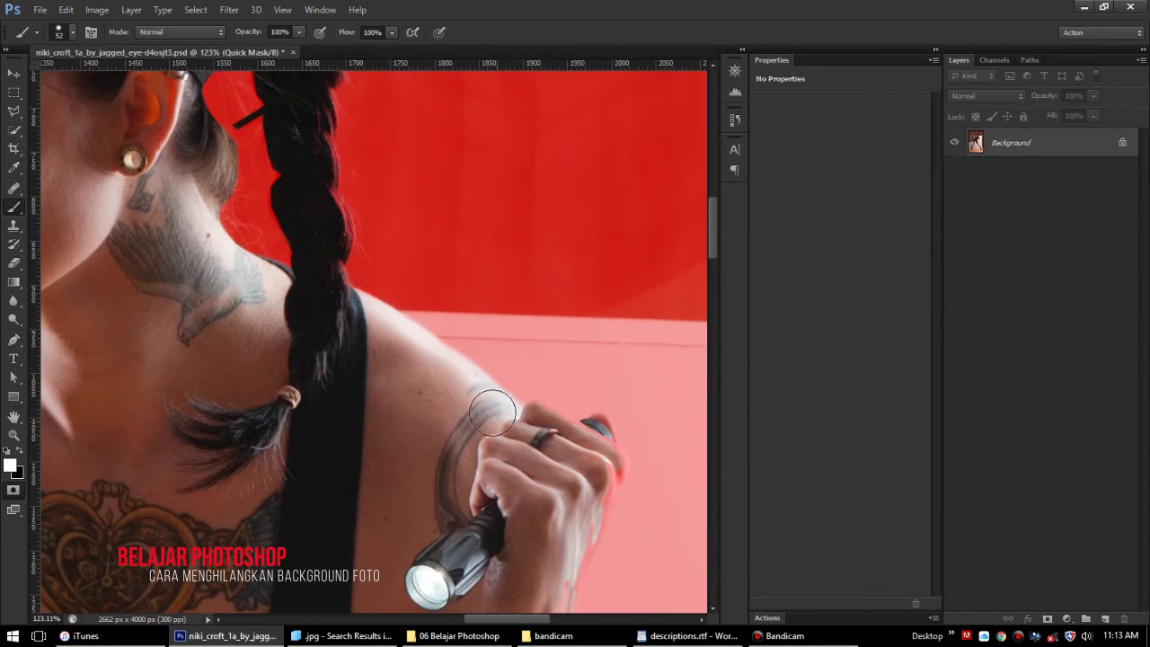
# Shrink the brush to 23 and work around the top of her head and hair bun
pyautogui.press('[')
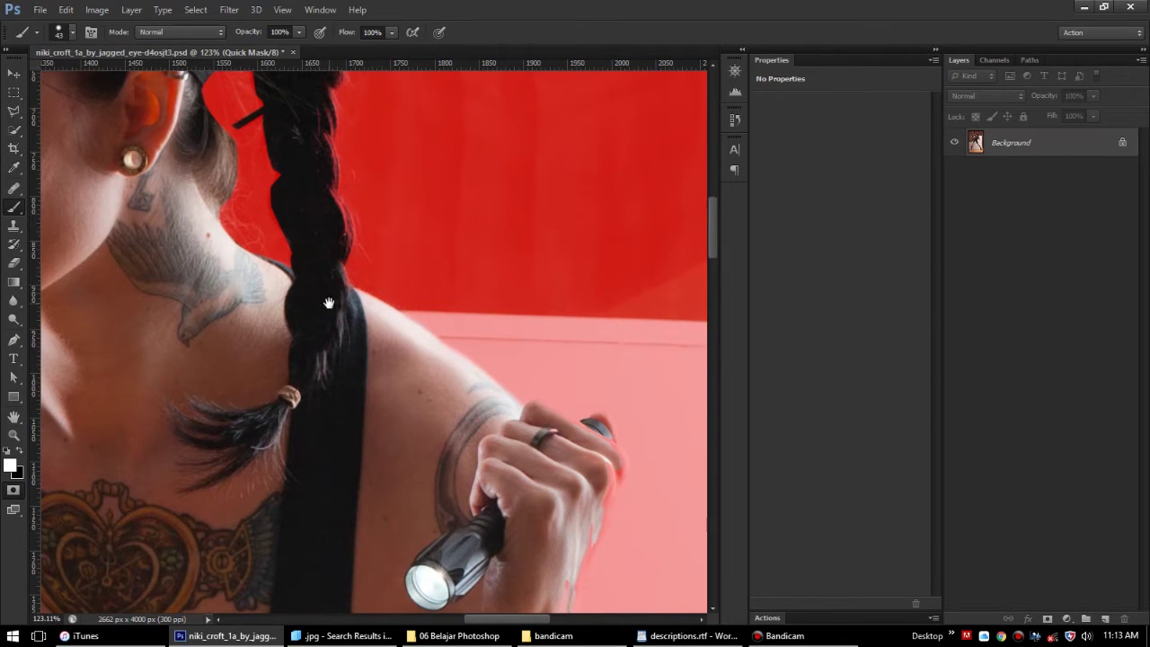
pyautogui.moveTo(328, 302); pyautogui.dragTo(354, 401)
pyautogui.press('[')
pyautogui.press('[')
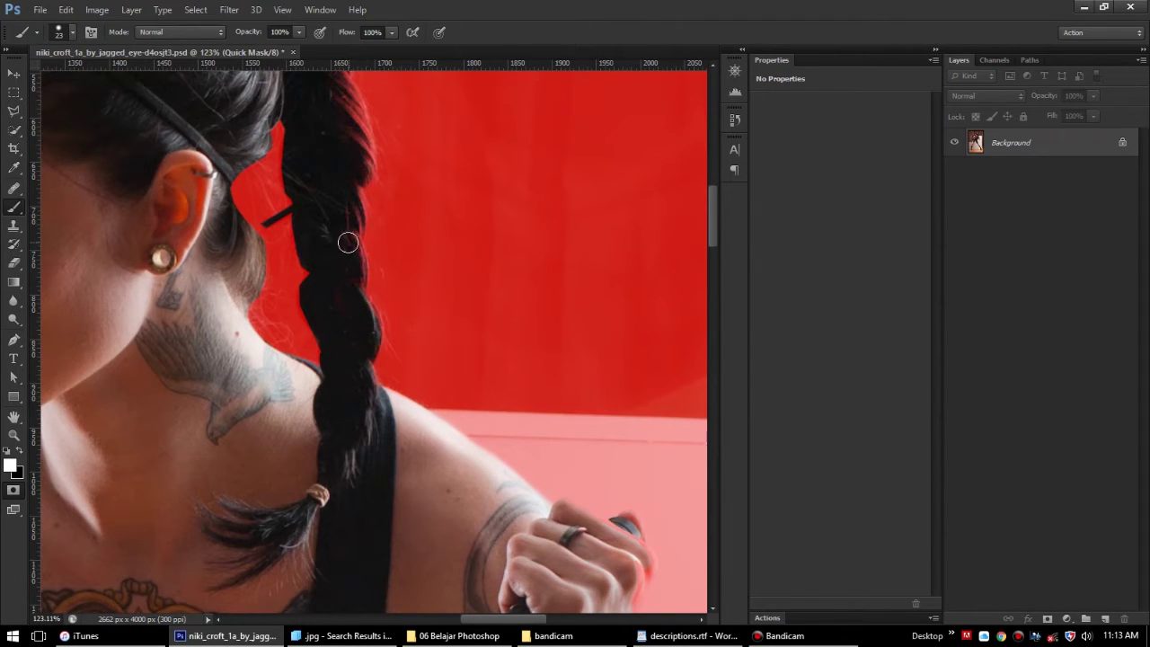
pyautogui.moveTo(359, 287); pyautogui.dragTo(366, 320)
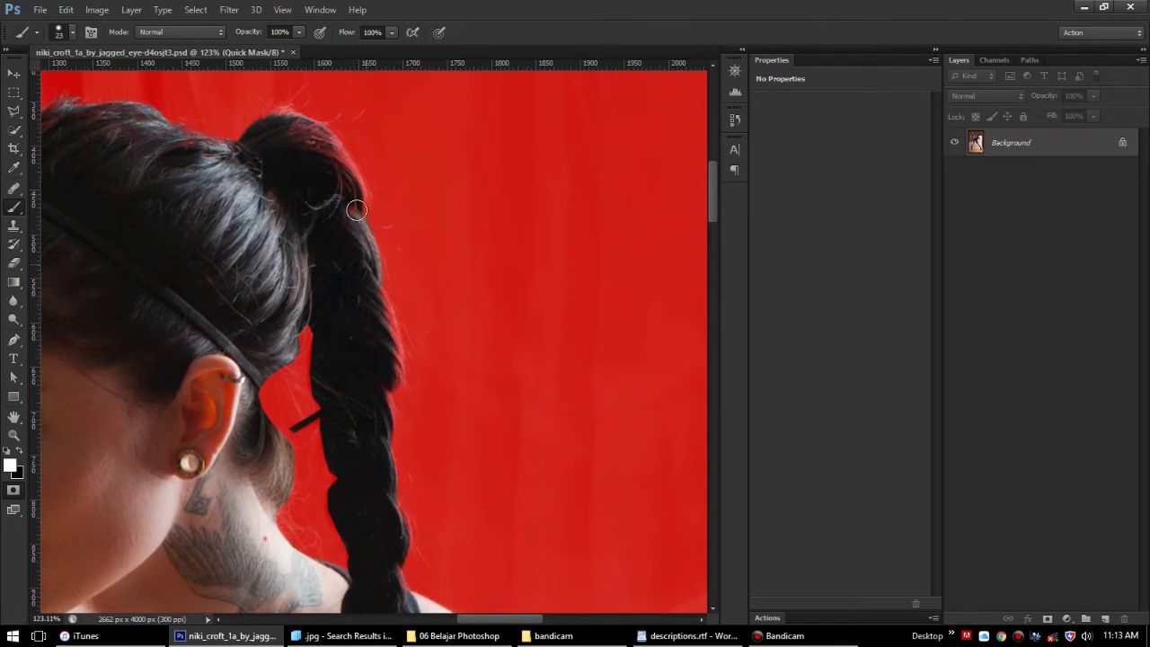
pyautogui.moveTo(379, 391); pyautogui.dragTo(480, 511)
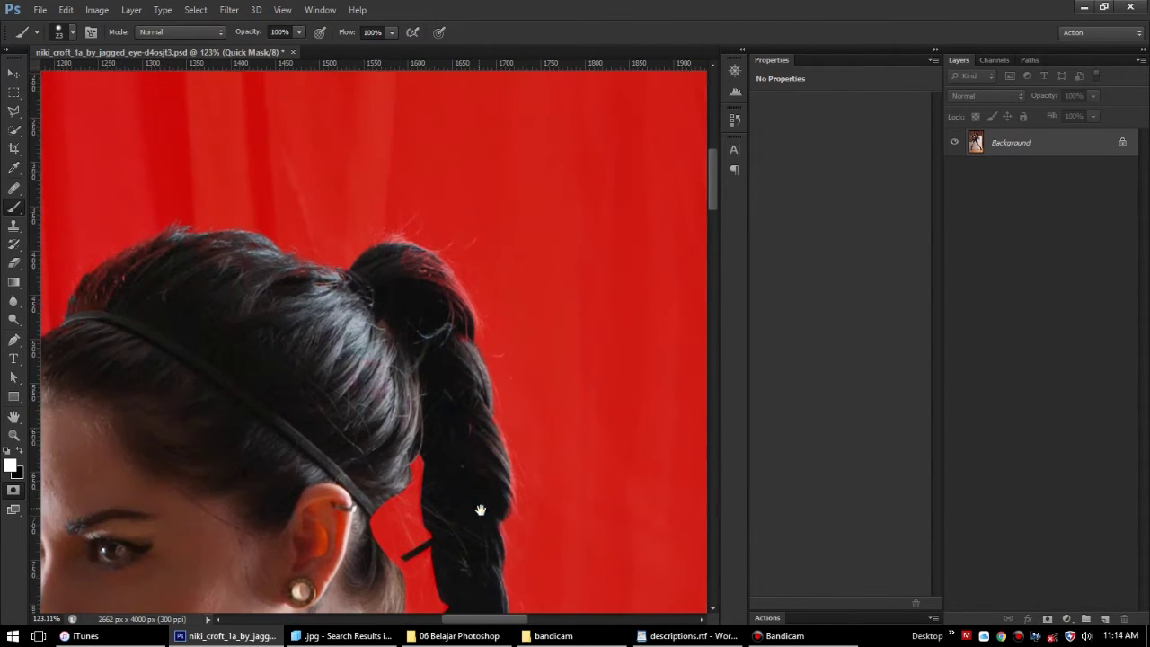
pyautogui.moveTo(295, 275); pyautogui.dragTo(430, 337)
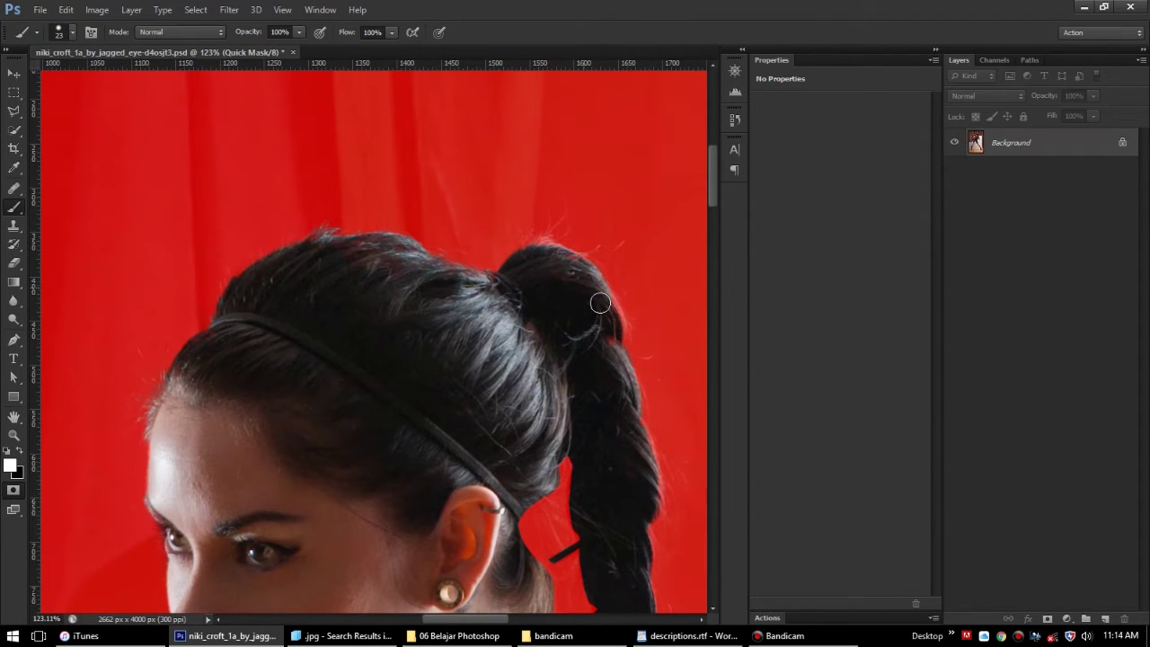
# Check the tattooed forearm in mask-only preview and paint the mask edge at the elbow
pyautogui.moveTo(440, 413); pyautogui.dragTo(423, 188)
pyautogui.moveTo(449, 368); pyautogui.dragTo(411, 189)
pyautogui.moveTo(589, 542); pyautogui.dragTo(398, 341)
pyautogui.moveTo(573, 426)
pyautogui.mouseDown()
pyautogui.moveTo(428, 294)
pyautogui.moveTo(420, 386)
pyautogui.mouseUp()
pyautogui.press('\\')
pyautogui.press('\\')
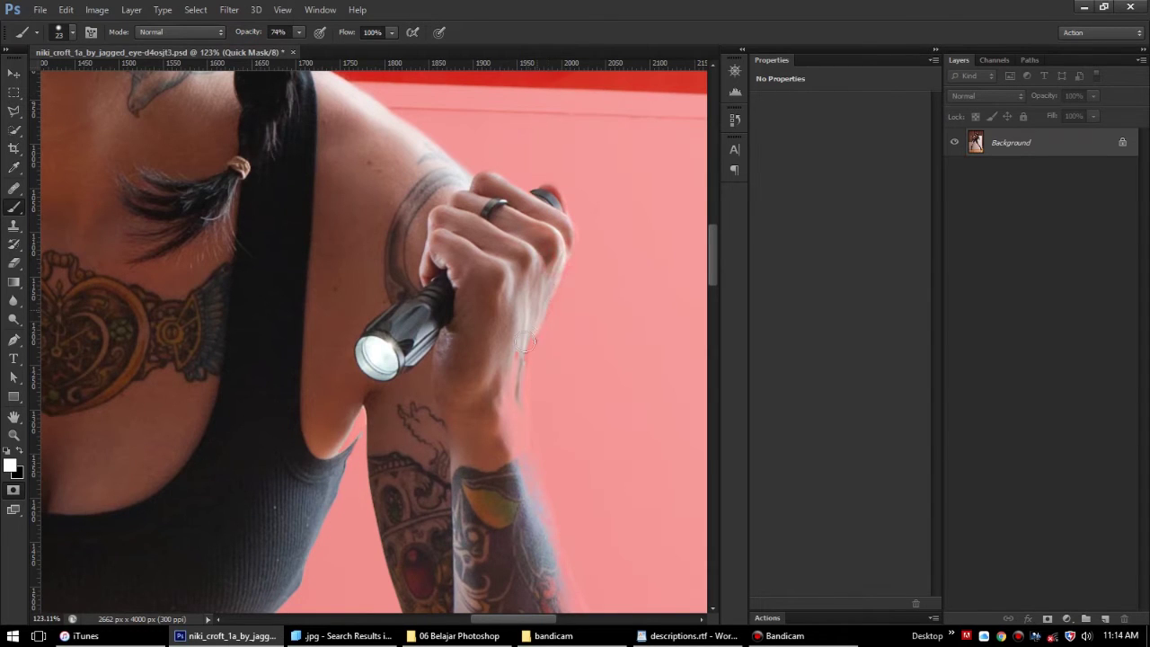
pyautogui.moveTo(505, 444); pyautogui.dragTo(467, 260)
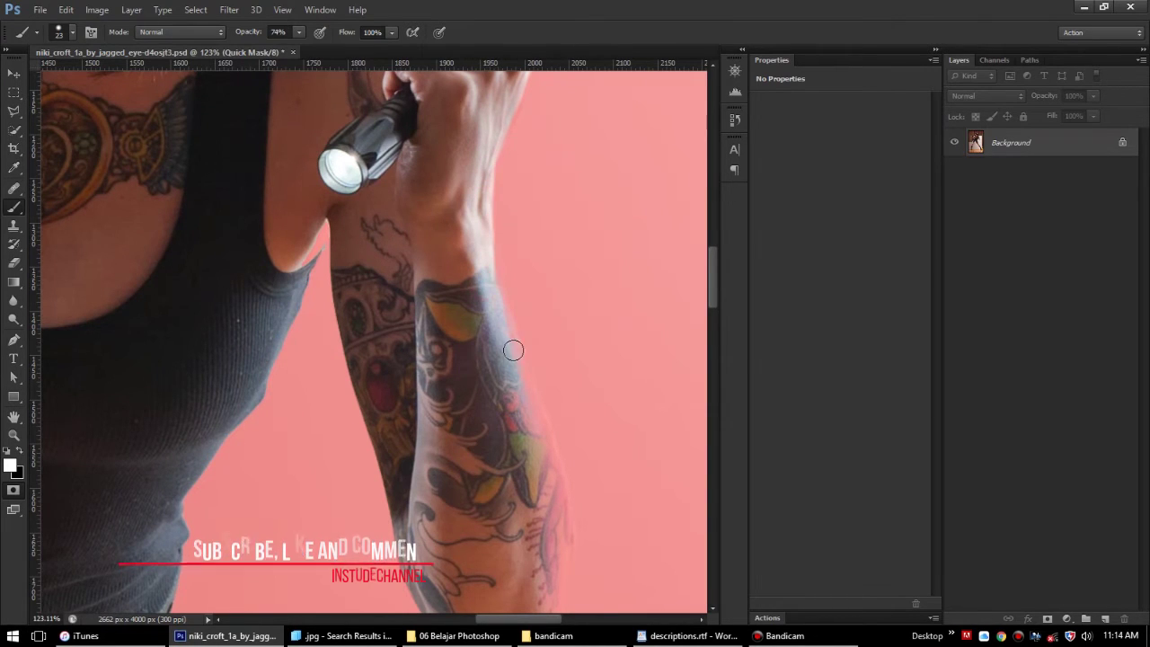
pyautogui.moveTo(539, 445)
pyautogui.mouseDown()
pyautogui.moveTo(453, 364)
pyautogui.moveTo(468, 487)
pyautogui.moveTo(523, 347)
pyautogui.mouseUp()
pyautogui.click(514, 401)
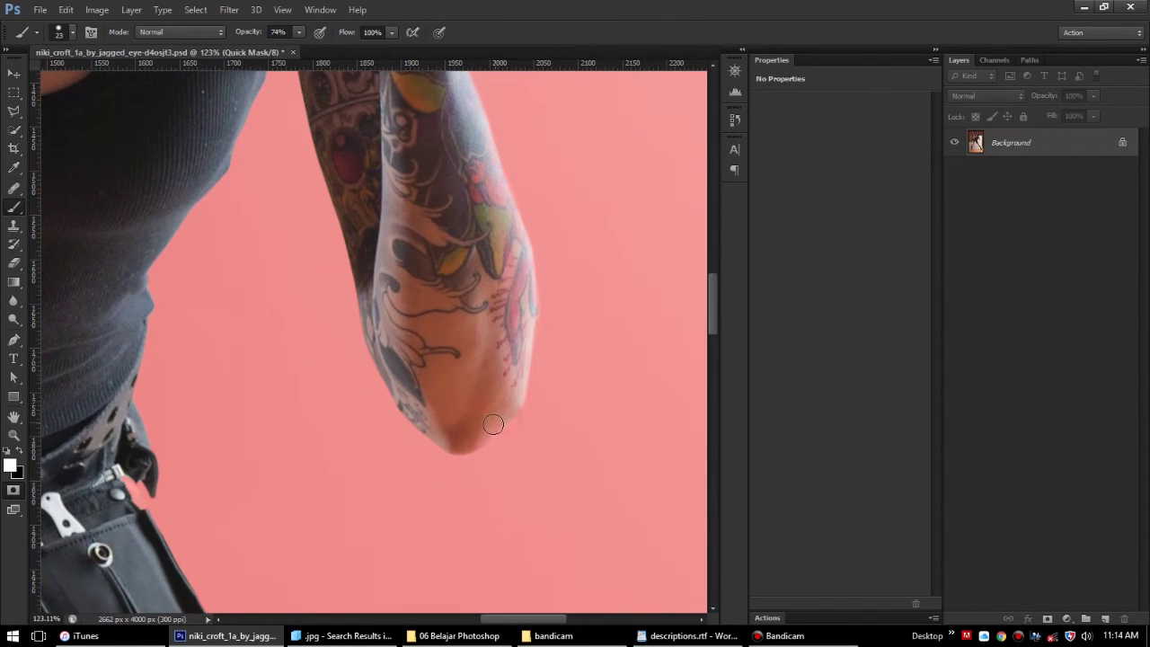
# Paint white along the mask's right edge with a 51 px Overlay brush in mask-only view
pyautogui.press('`')
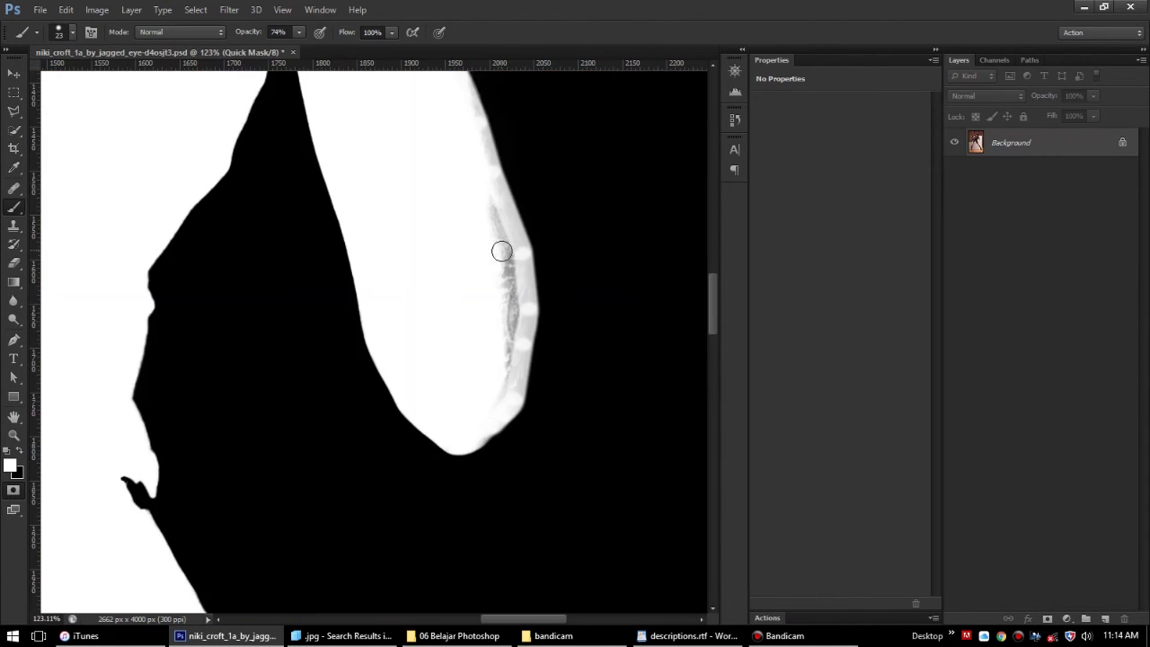
pyautogui.click(180, 31)
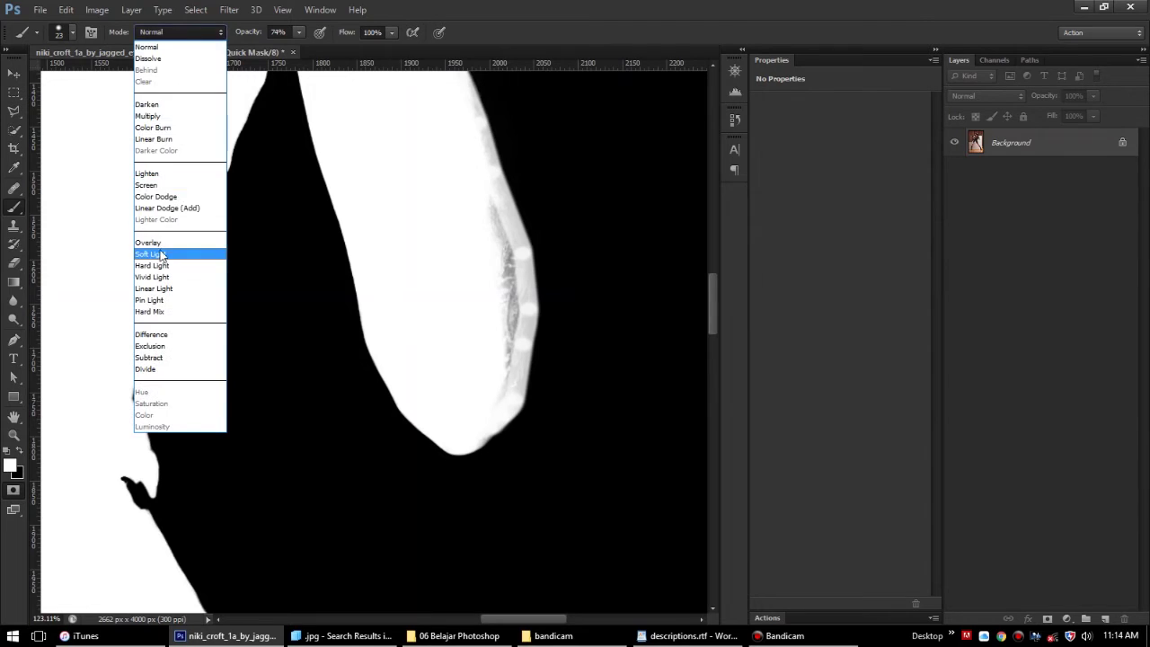
pyautogui.click(180, 247)
pyautogui.moveTo(485, 221); pyautogui.dragTo(490, 303)
pyautogui.moveTo(524, 261); pyautogui.dragTo(500, 386)
pyautogui.moveTo(525, 341); pyautogui.dragTo(543, 496)
pyautogui.moveTo(474, 170); pyautogui.dragTo(469, 397)
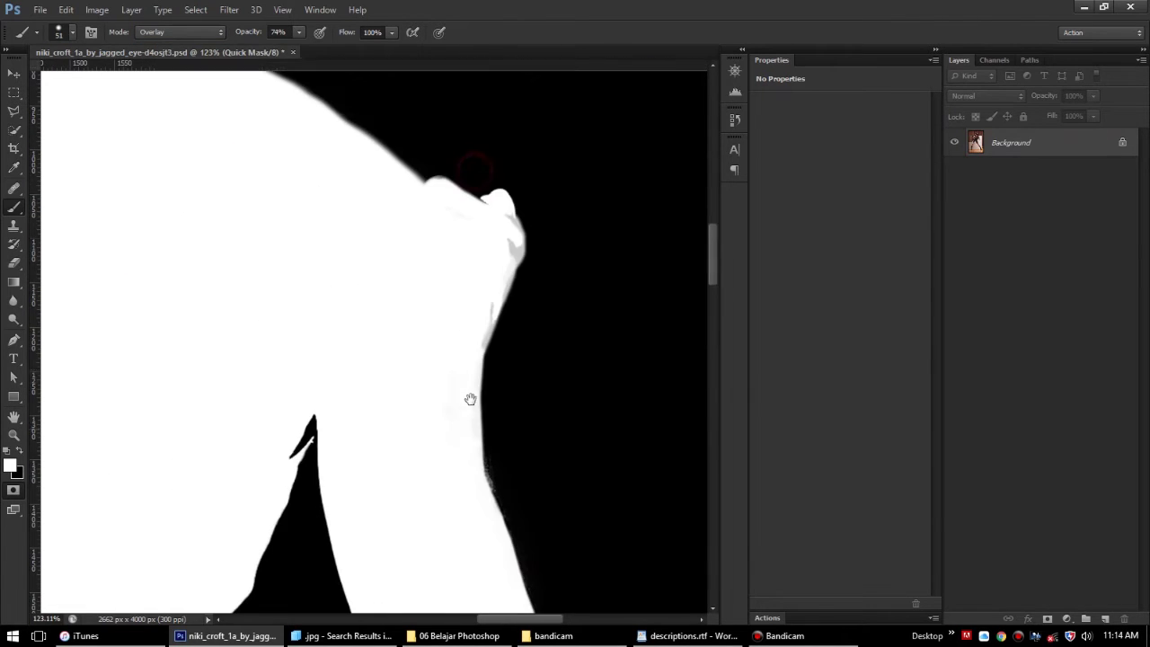
pyautogui.moveTo(480, 286); pyautogui.dragTo(504, 185)
pyautogui.press('`')
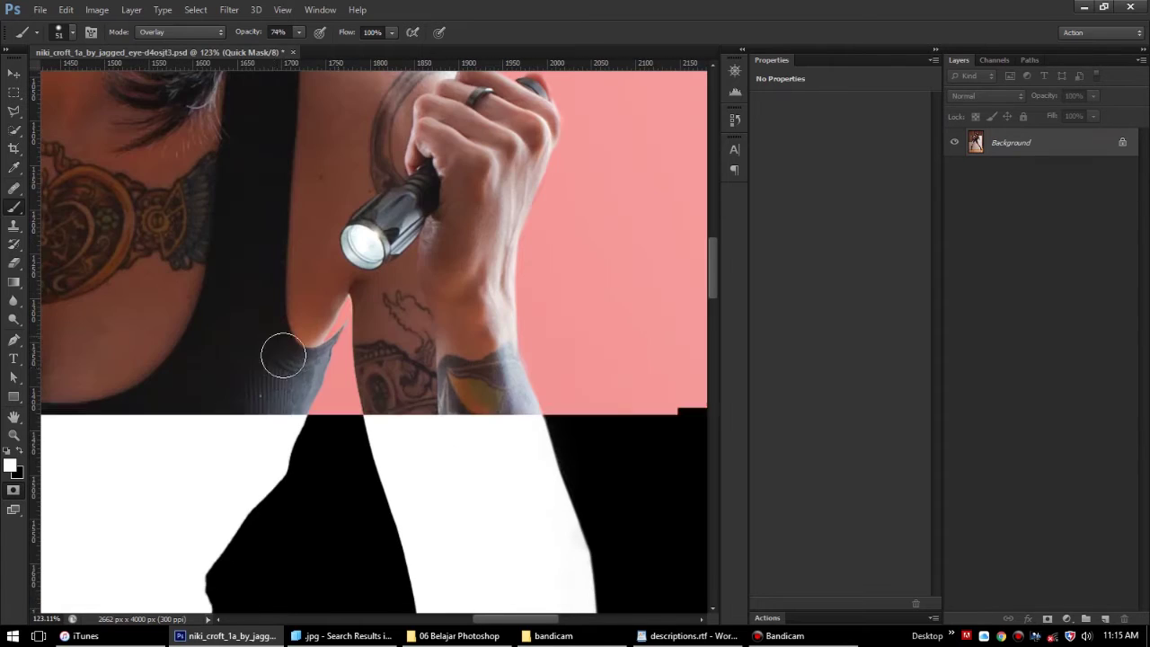
# Switch to a 15 px Normal-mode brush and unmask skin along the thigh edge
pyautogui.moveTo(316, 295); pyautogui.dragTo(333, 287)
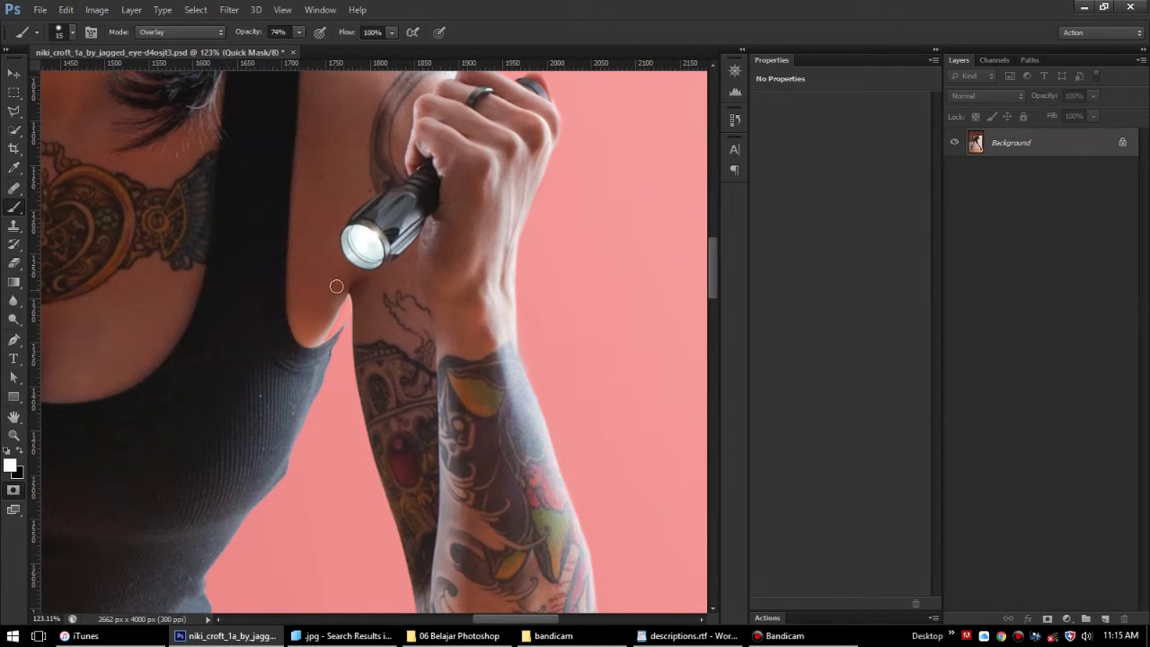
pyautogui.click(205, 32)
pyautogui.click(193, 44)
pyautogui.scroll(-3, 383, 358)
pyautogui.scroll(-3, 418, 249)
pyautogui.scroll(-3, 411, 350)
pyautogui.scroll(-3, 380, 249)
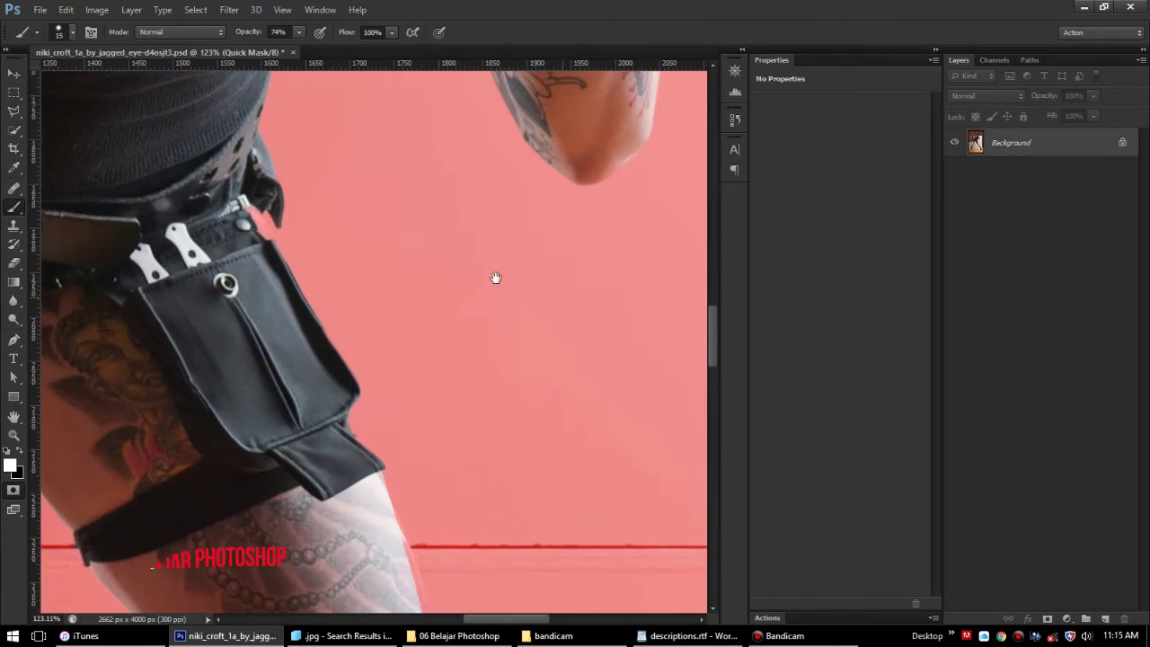
pyautogui.scroll(-3, 383, 221)
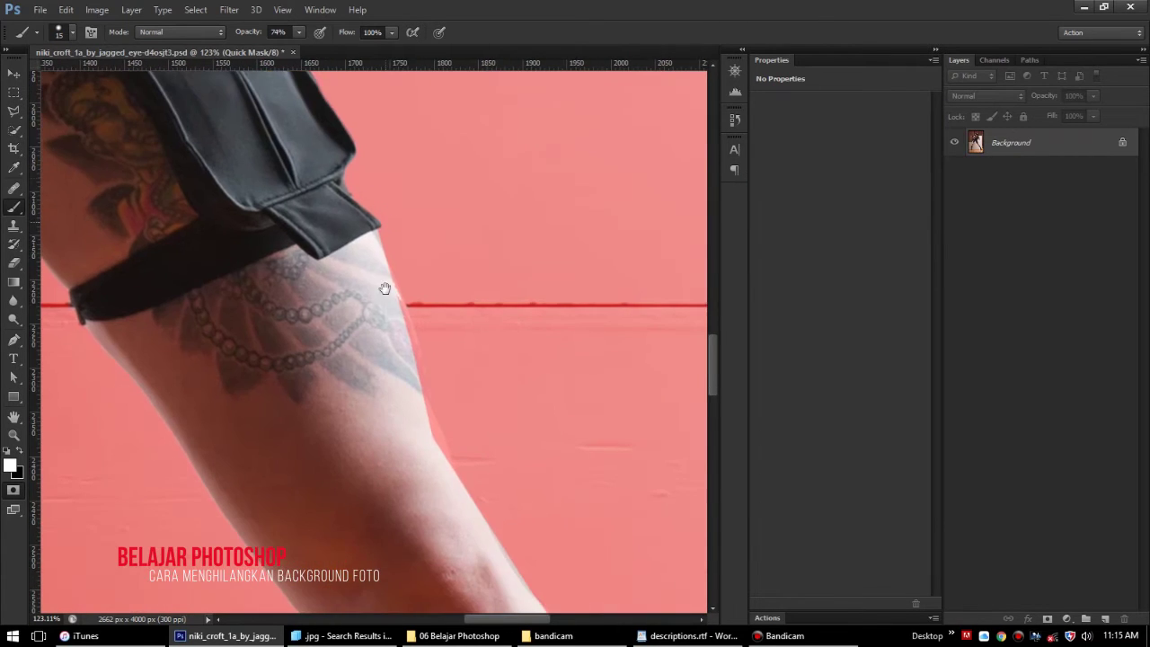
pyautogui.moveTo(367, 311); pyautogui.dragTo(298, 295)
pyautogui.moveTo(311, 237); pyautogui.dragTo(355, 411)
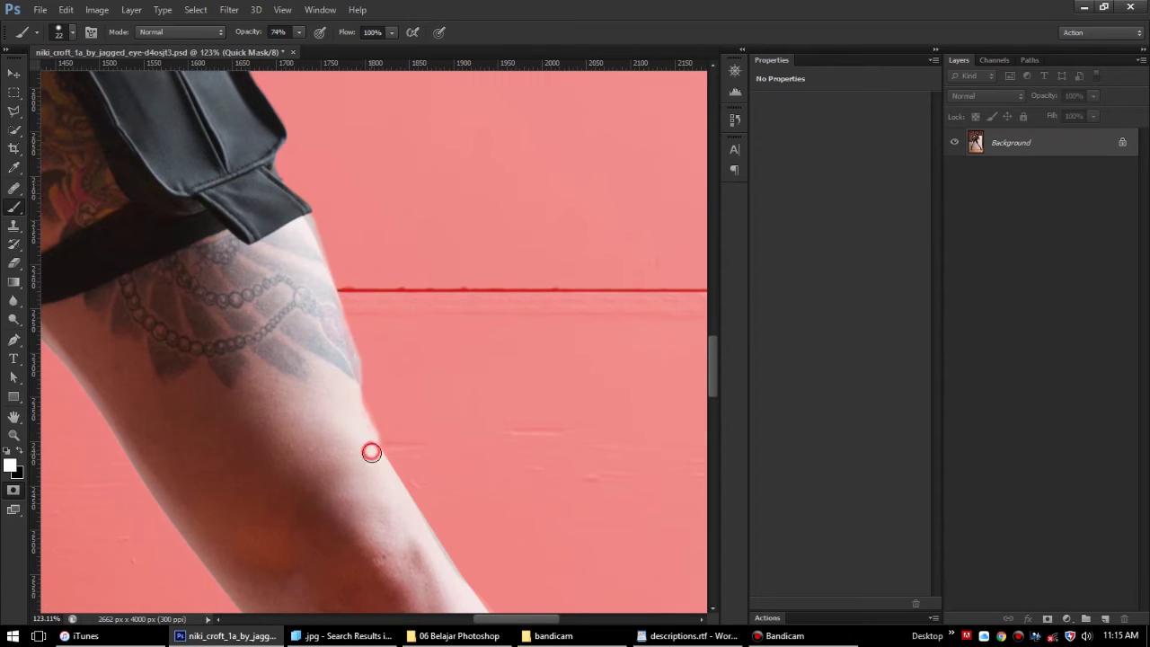
# Unmask more skin down the leg toward the boot, swapping colours with X
pyautogui.moveTo(359, 423); pyautogui.dragTo(297, 270)
pyautogui.moveTo(310, 224); pyautogui.dragTo(348, 377)
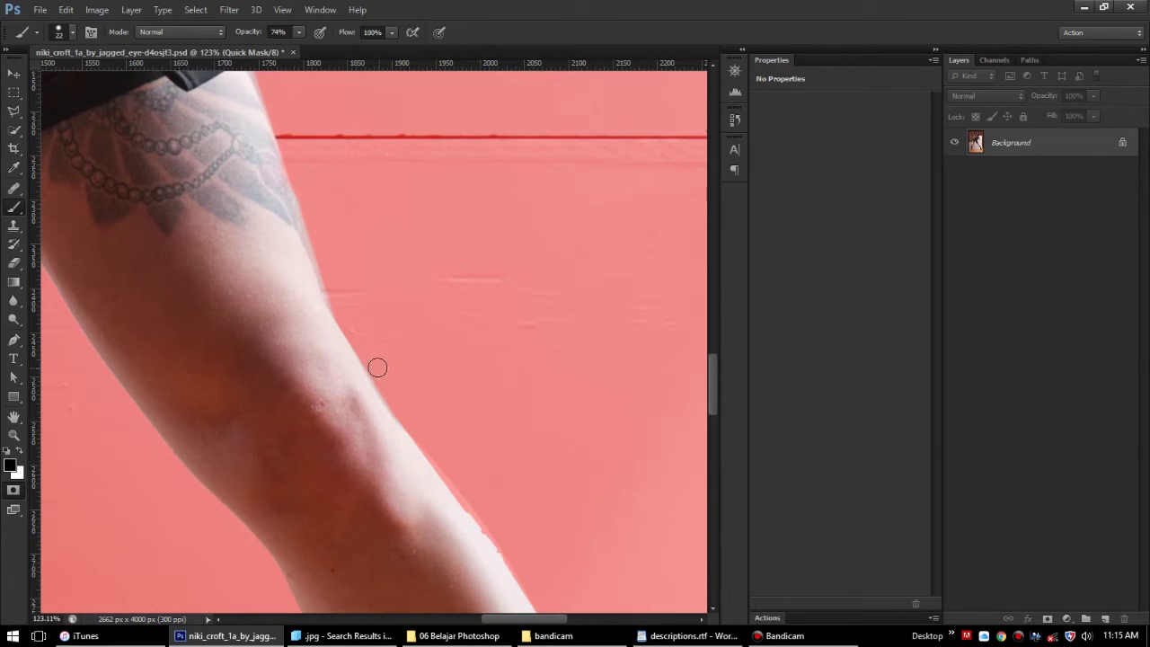
pyautogui.moveTo(401, 410); pyautogui.dragTo(266, 254)
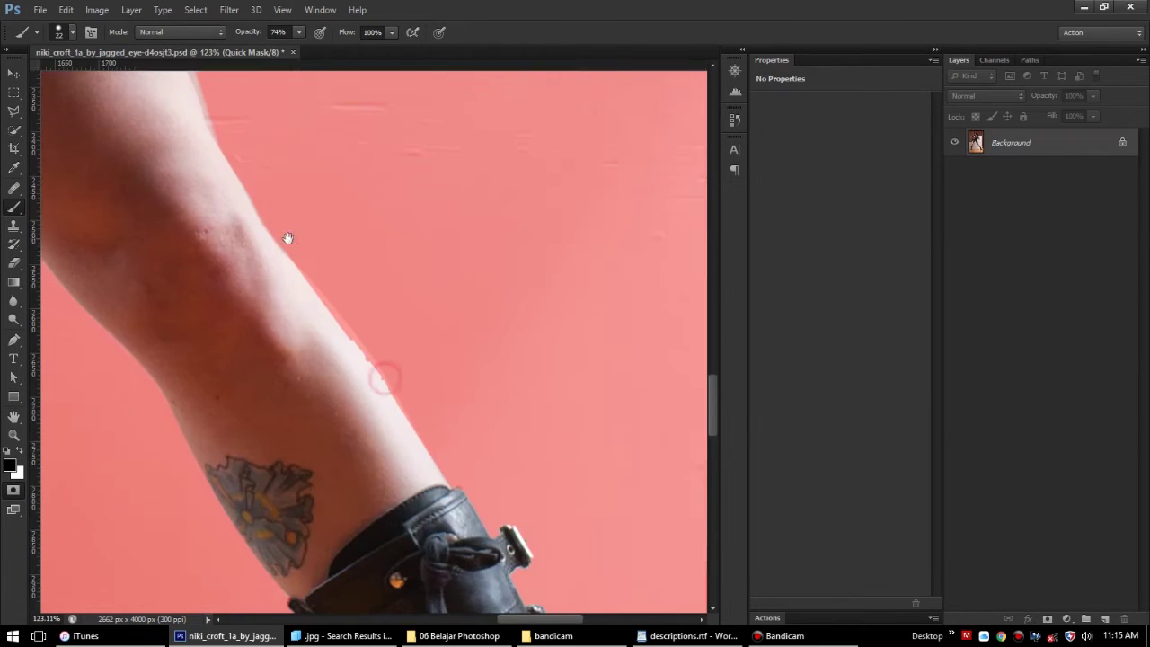
pyautogui.press('x')
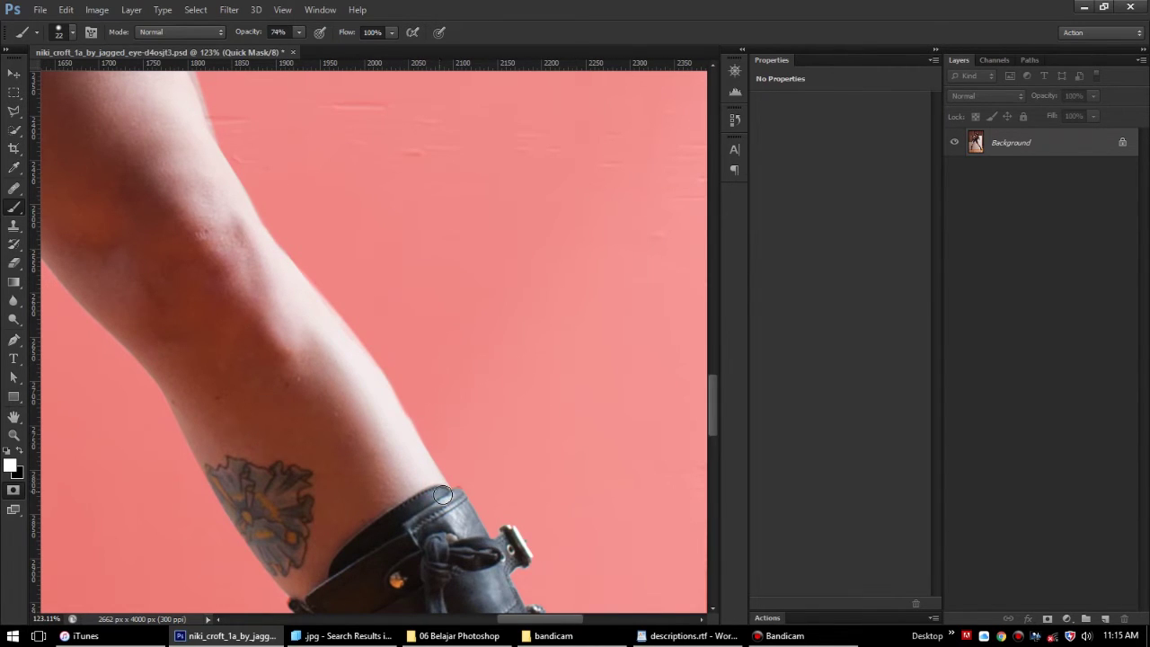
pyautogui.moveTo(405, 475); pyautogui.dragTo(298, 215)
# In the black-and-white mask view, trace the white leg edge with an Overlay-mode brush
pyautogui.press('`')
pyautogui.moveTo(297, 267); pyautogui.dragTo(375, 449)
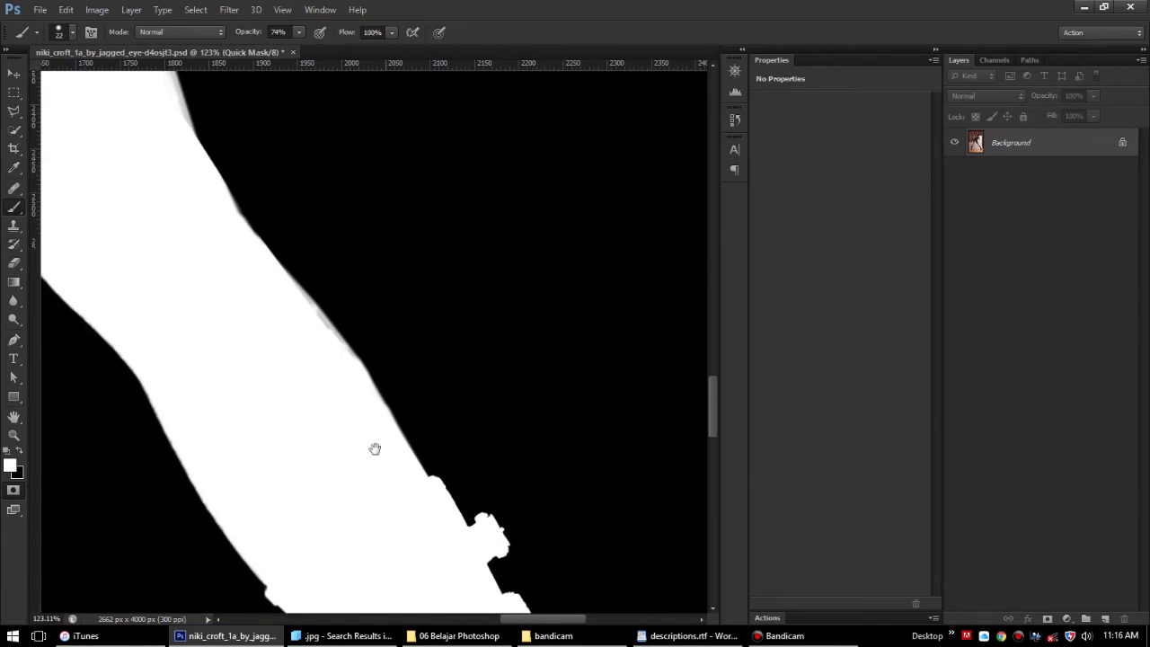
pyautogui.click(157, 33)
pyautogui.click(161, 244)
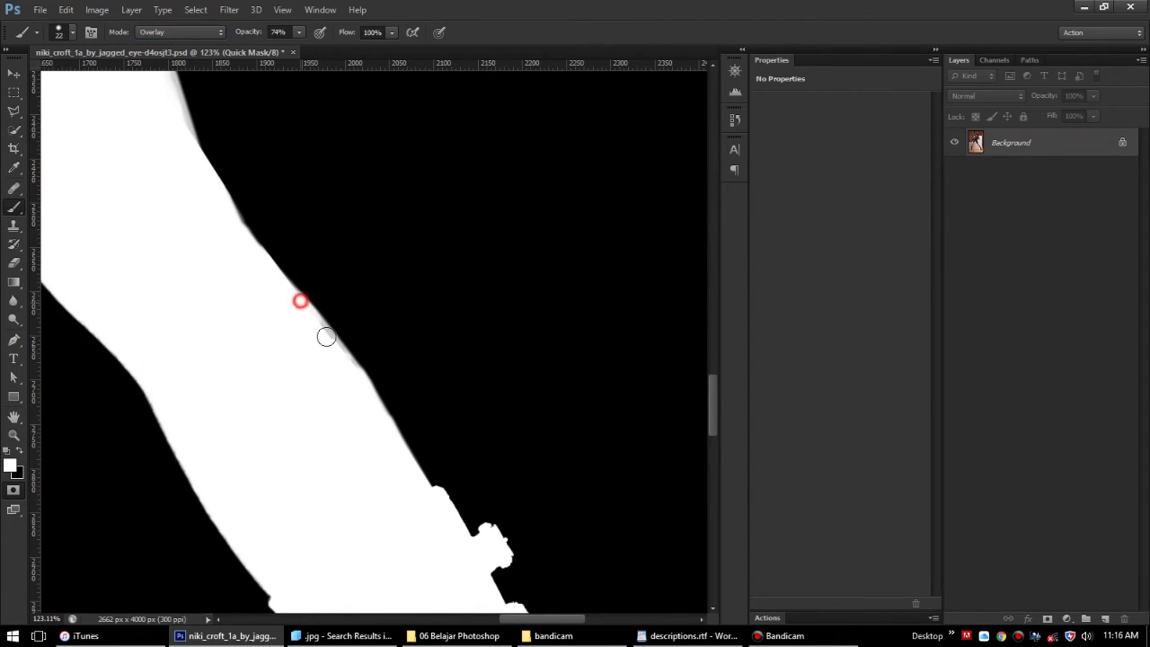
pyautogui.moveTo(310, 294)
pyautogui.mouseDown()
pyautogui.moveTo(296, 218)
pyautogui.moveTo(351, 403)
pyautogui.mouseUp()
pyautogui.moveTo(216, 117); pyautogui.dragTo(341, 187)
pyautogui.press('`')
# Switch the brush back to Normal and paint black over the boot's floor shadow
pyautogui.moveTo(392, 257); pyautogui.dragTo(313, 108)
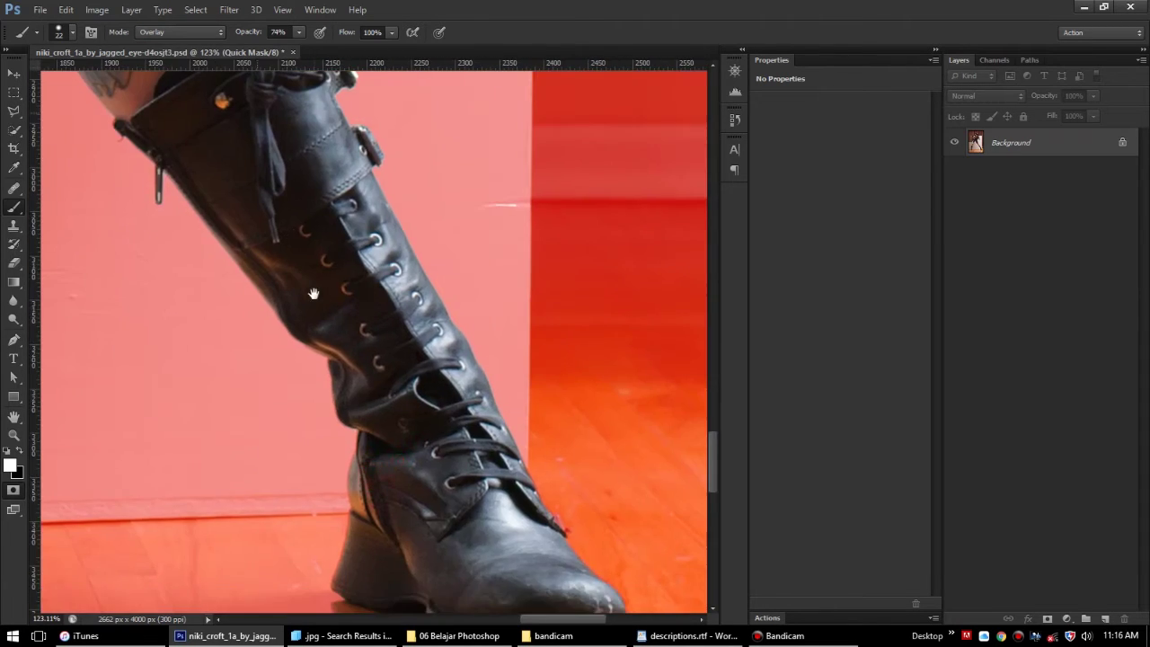
pyautogui.moveTo(377, 360); pyautogui.dragTo(360, 296)
pyautogui.moveTo(421, 500); pyautogui.dragTo(431, 509)
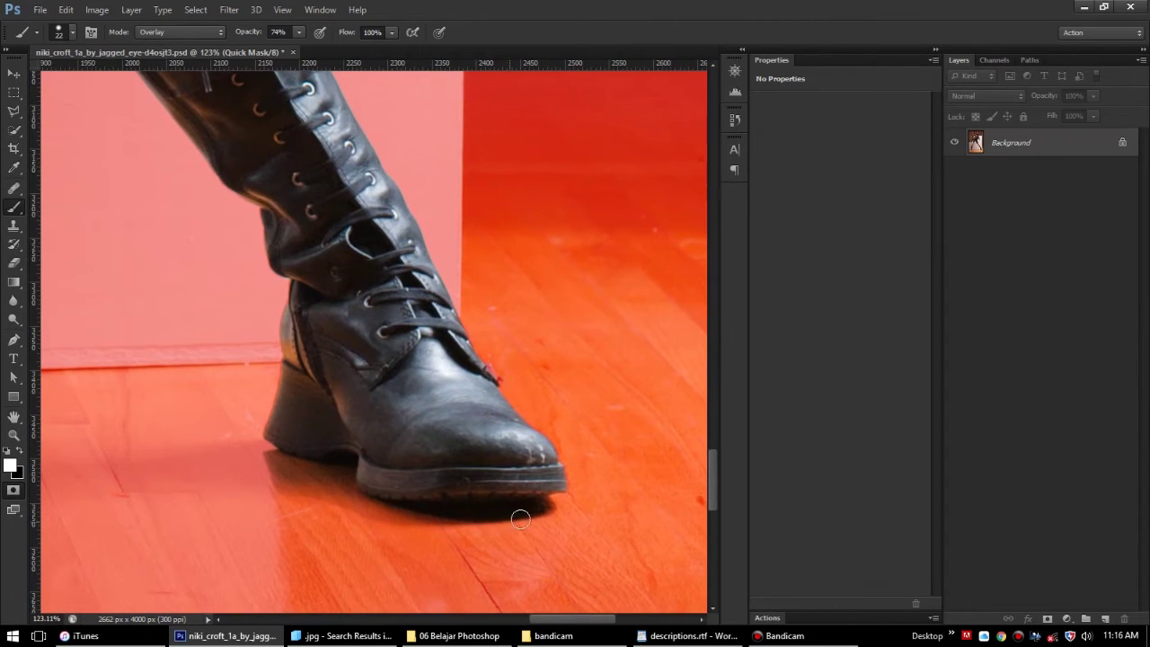
pyautogui.click(155, 27)
pyautogui.click(157, 45)
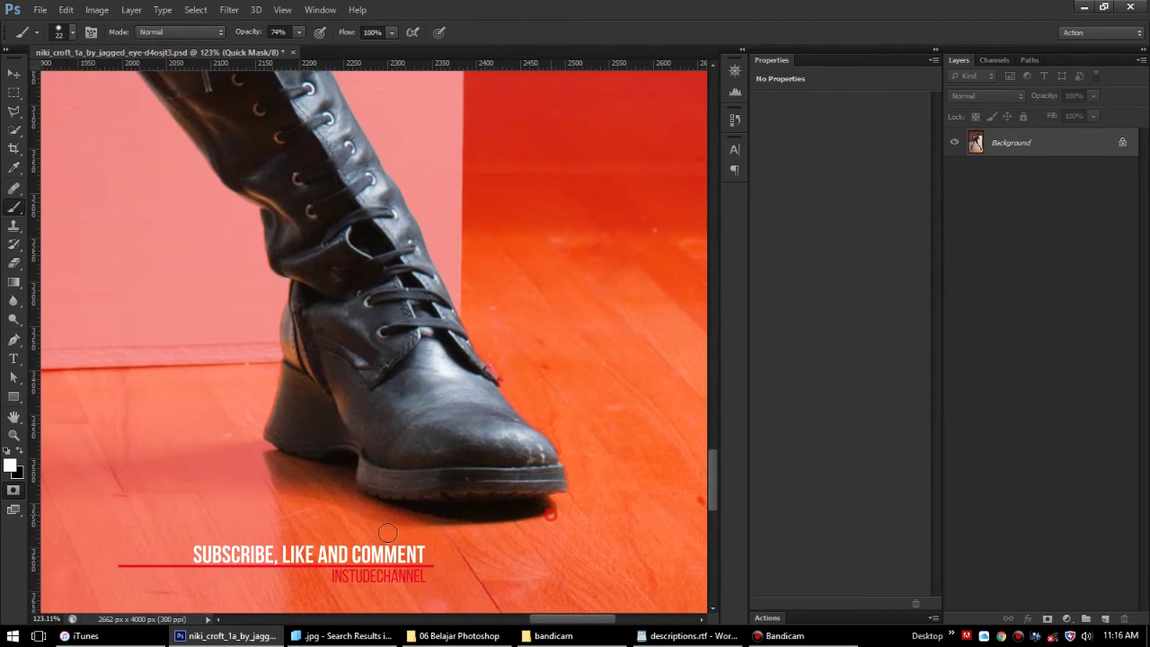
pyautogui.press('x')
pyautogui.moveTo(492, 514); pyautogui.dragTo(550, 510)
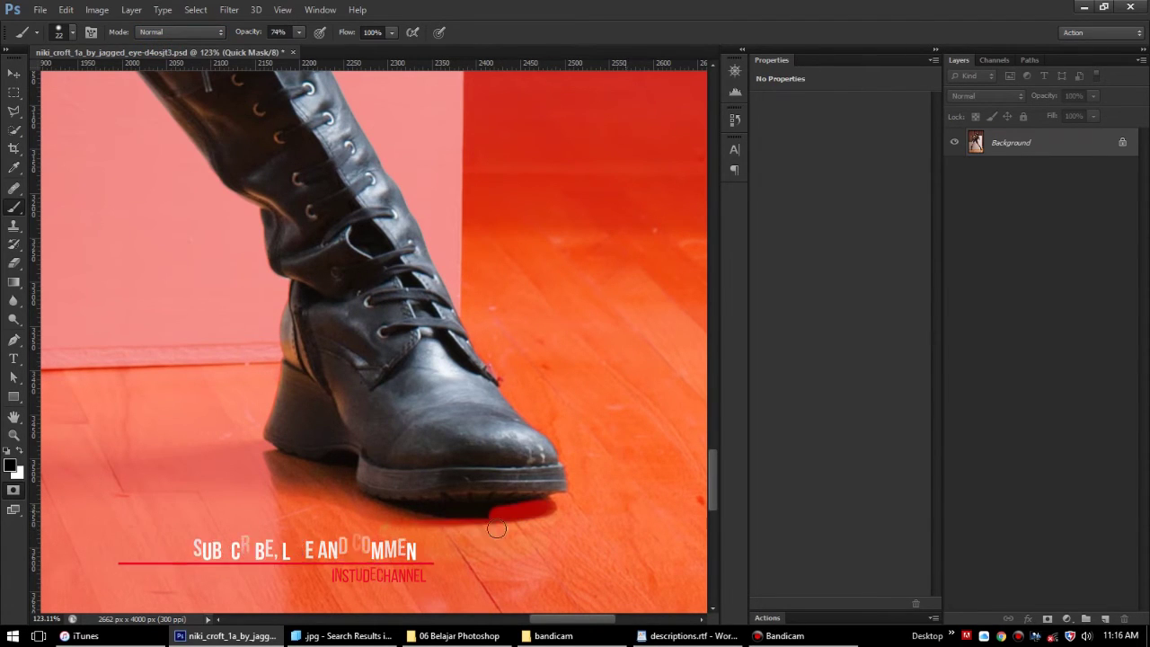
pyautogui.moveTo(439, 513); pyautogui.dragTo(475, 514)
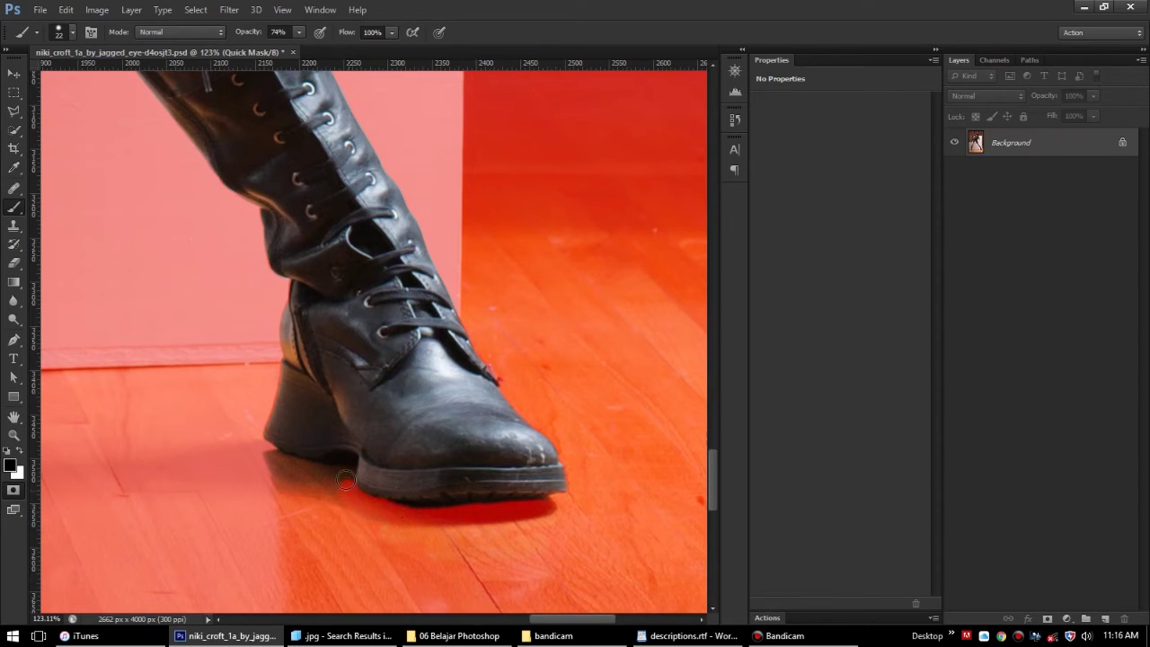
pyautogui.moveTo(258, 457); pyautogui.dragTo(270, 454)
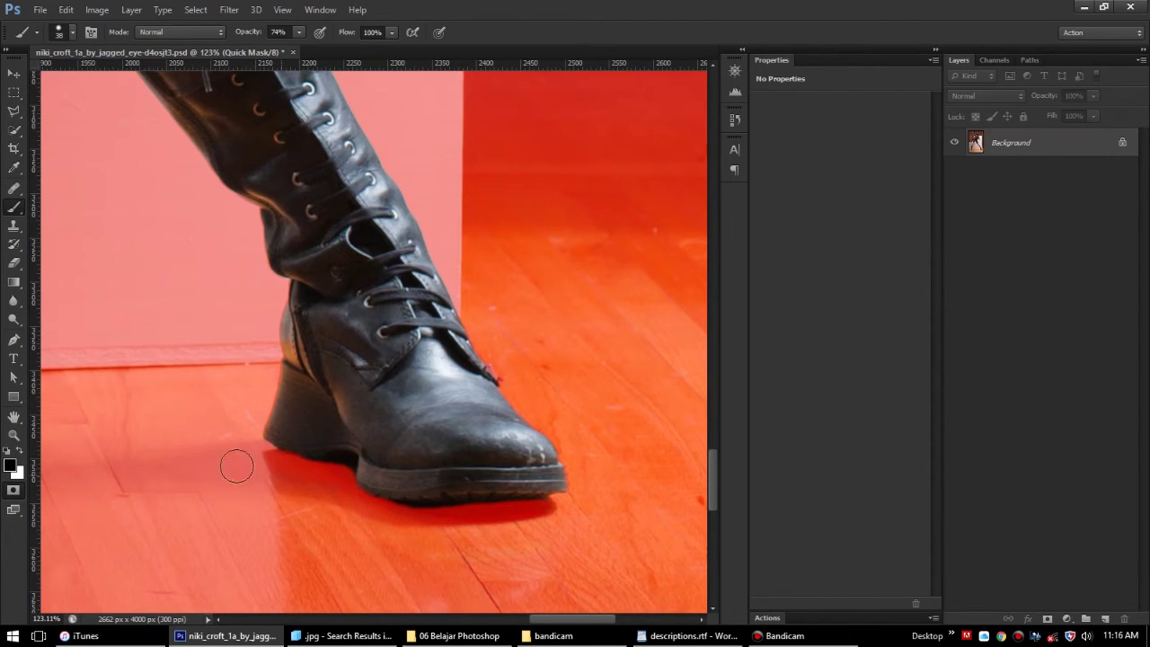
pyautogui.moveTo(236, 465); pyautogui.dragTo(454, 492)
# Paint black over the grey area under the boot heel, checking against the red overlay
pyautogui.press('x')
pyautogui.hotkey('ctrl', '6')
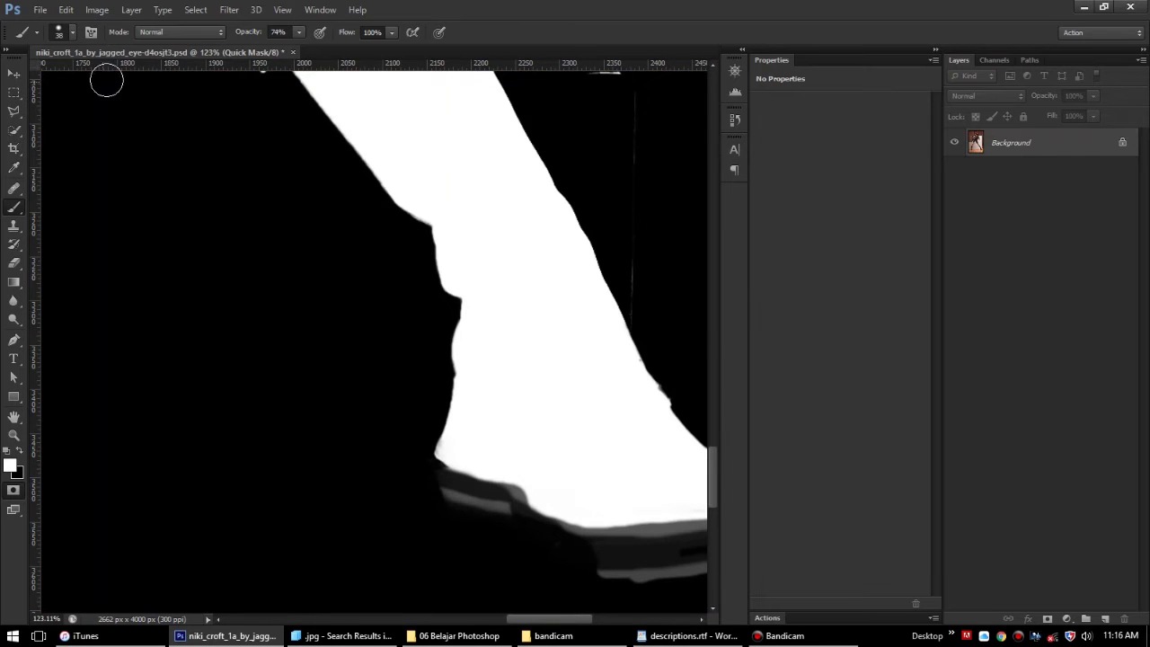
pyautogui.moveTo(334, 321); pyautogui.dragTo(274, 222)
pyautogui.moveTo(584, 482)
pyautogui.mouseDown()
pyautogui.moveTo(654, 482)
pyautogui.moveTo(547, 501)
pyautogui.moveTo(613, 454)
pyautogui.moveTo(472, 439)
pyautogui.moveTo(359, 387)
pyautogui.moveTo(435, 413)
pyautogui.mouseUp()
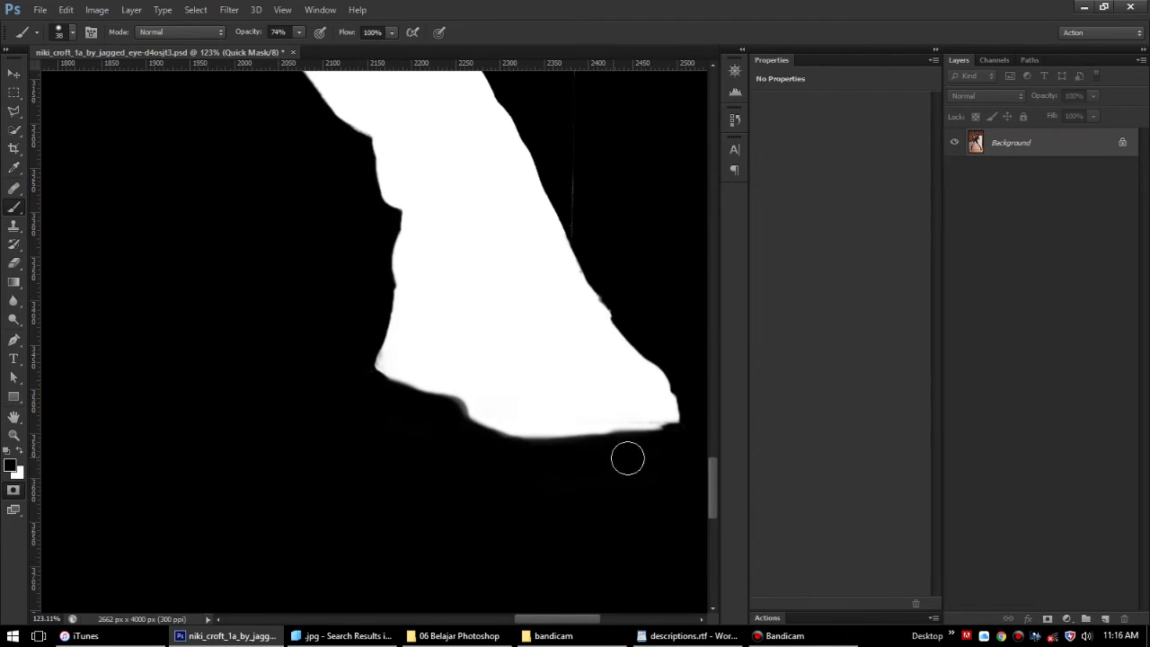
pyautogui.press('\\')
pyautogui.scroll(-2, 423, 462)
pyautogui.scroll(-2, 390, 346)
pyautogui.press('\\')
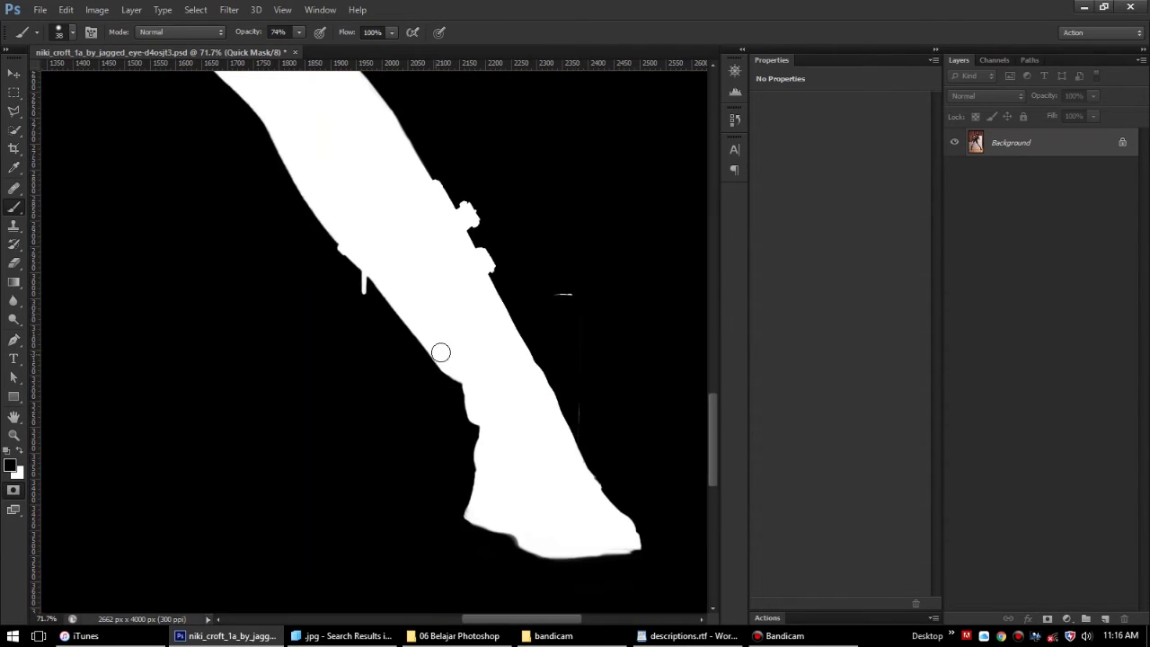
# Paint out the stray horizontal grey line higher up the leg mask in black
pyautogui.moveTo(584, 437)
pyautogui.mouseDown()
pyautogui.moveTo(170, 300)
pyautogui.moveTo(441, 290)
pyautogui.moveTo(369, 318)
pyautogui.moveTo(453, 426)
pyautogui.mouseUp()
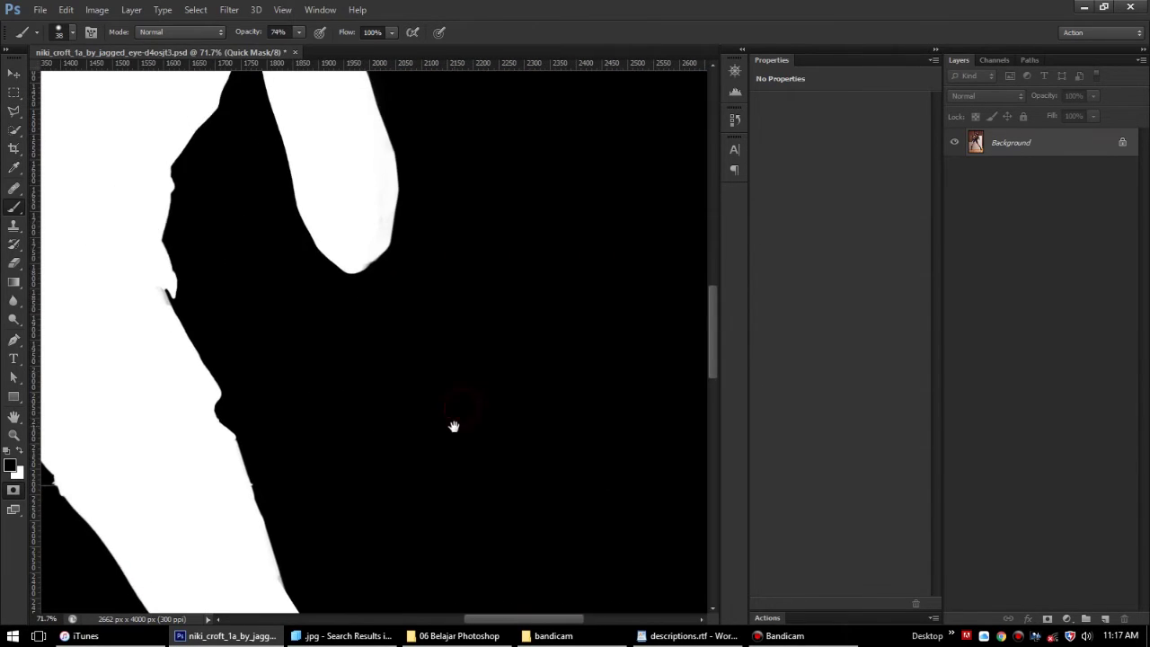
pyautogui.moveTo(547, 271)
pyautogui.mouseDown()
pyautogui.moveTo(431, 347)
pyautogui.moveTo(465, 434)
pyautogui.mouseUp()
pyautogui.scroll(-3, 465, 433)
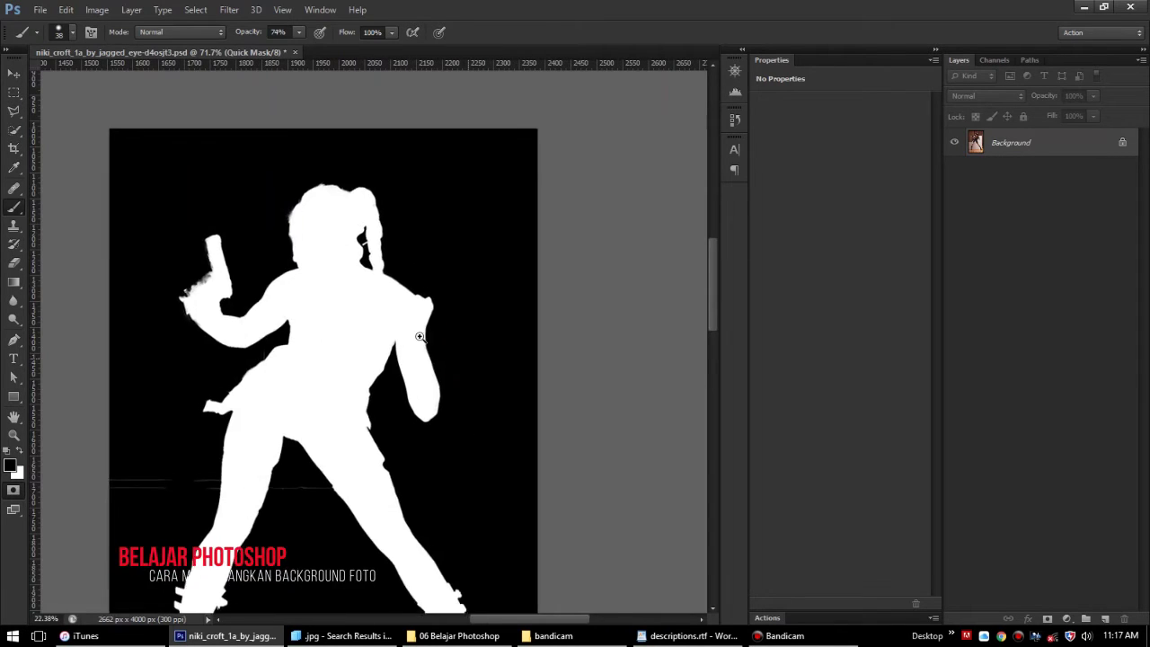
pyautogui.scroll(2, 567, 166)
pyautogui.scroll(2, 380, 372)
pyautogui.scroll(2, 274, 274)
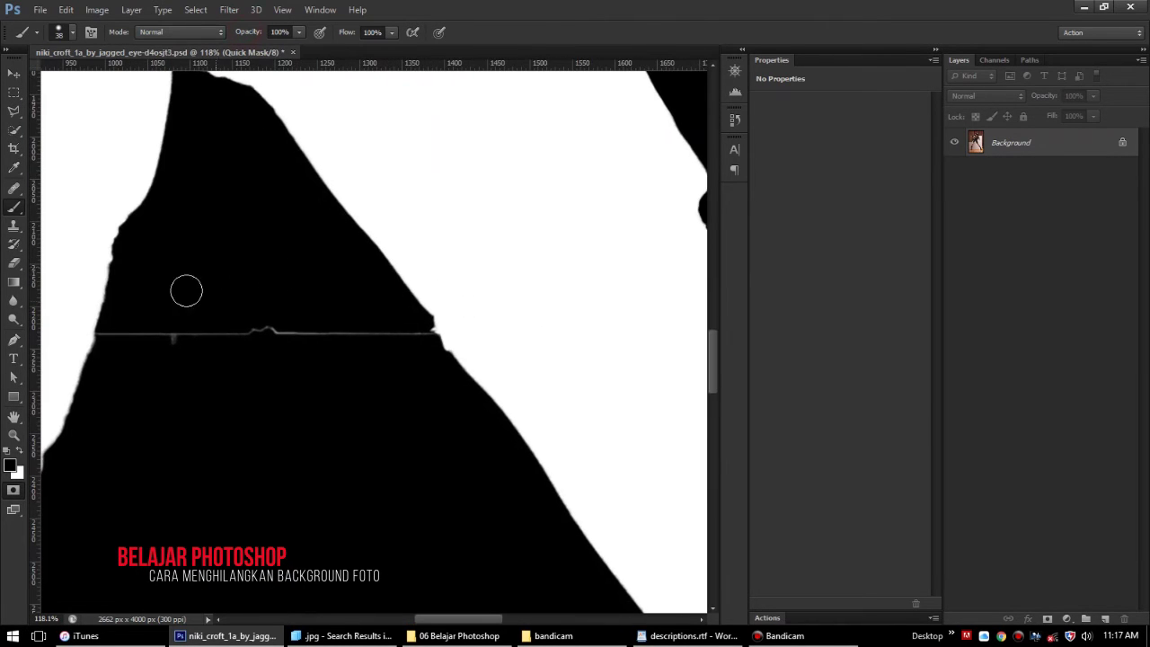
pyautogui.moveTo(210, 271); pyautogui.dragTo(261, 274)
pyautogui.moveTo(180, 330); pyautogui.dragTo(485, 334)
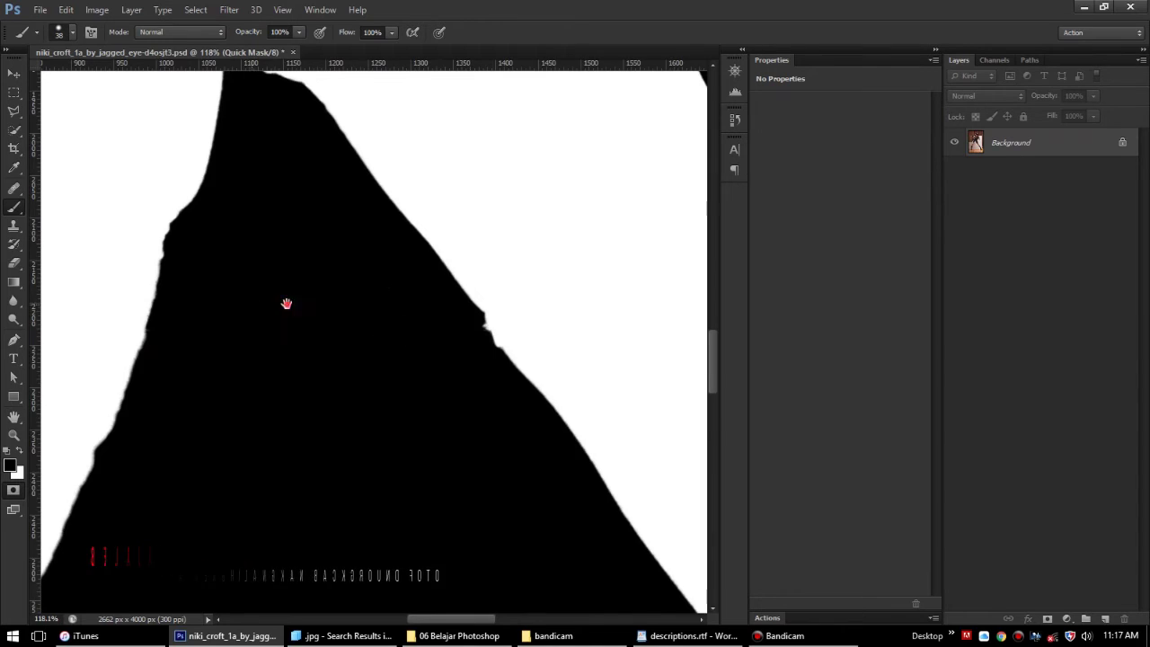
pyautogui.moveTo(251, 304); pyautogui.dragTo(359, 269)
# Shrink the brush to 24 px and bring the other leg's boot top into view
pyautogui.press('`')
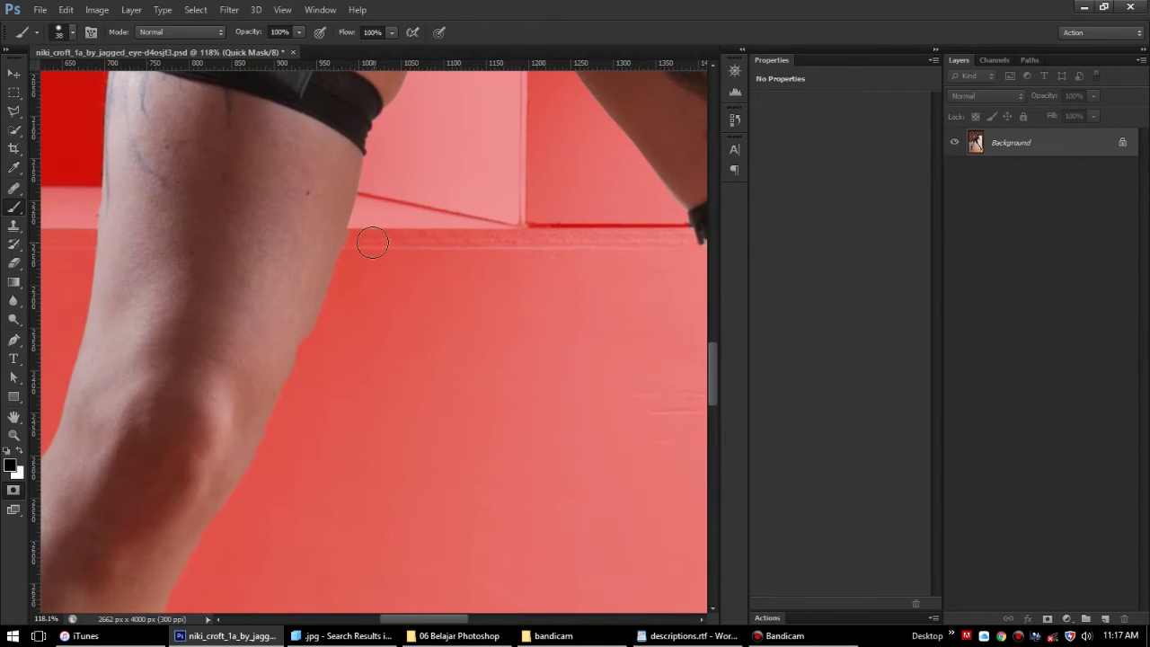
pyautogui.press('[')
pyautogui.press('[')
pyautogui.moveTo(270, 402); pyautogui.dragTo(403, 251)
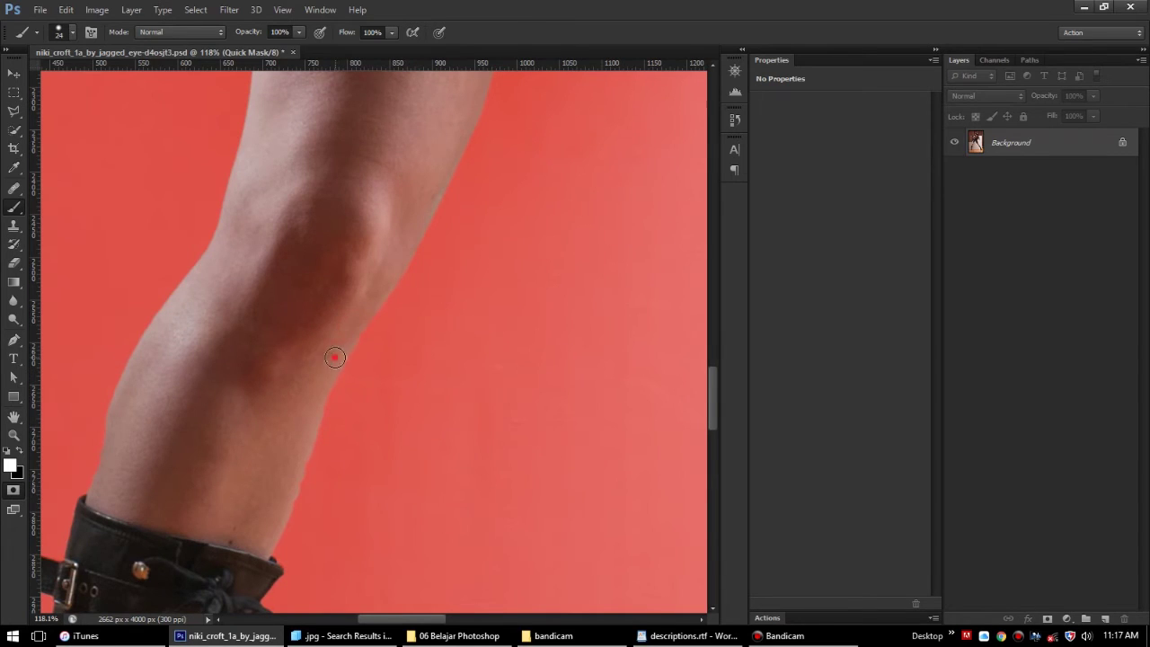
pyautogui.moveTo(313, 412); pyautogui.dragTo(376, 308)
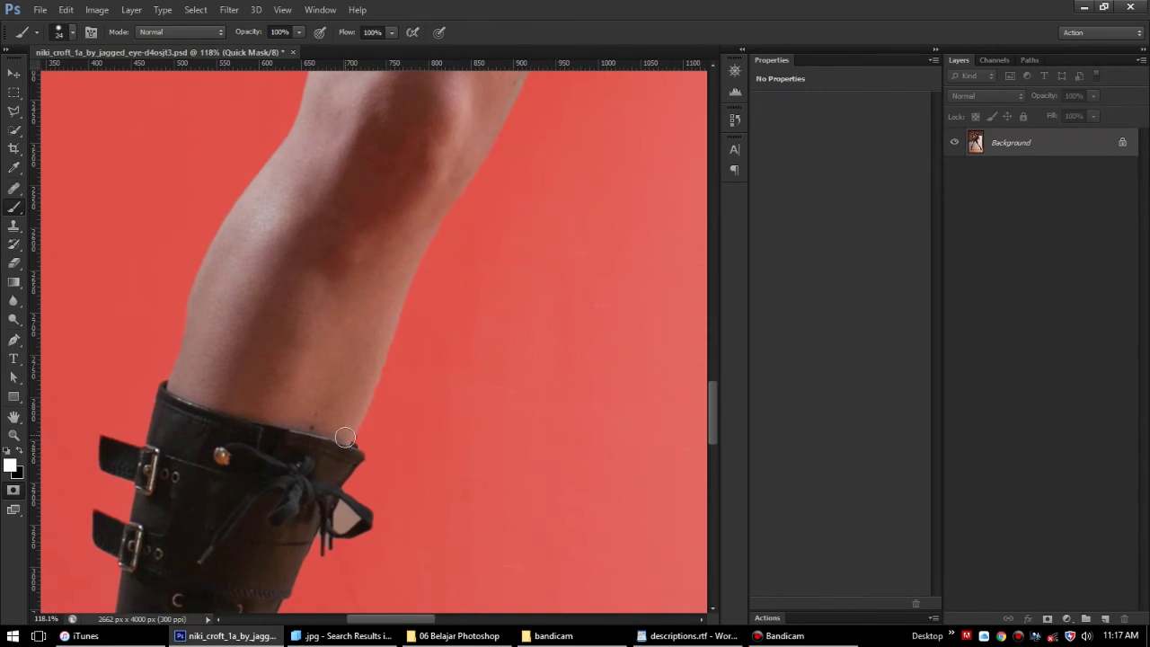
pyautogui.hscroll(-5, 382, 342)
pyautogui.scroll(2, 377, 341)
pyautogui.hscroll(-2, 405, 260)
pyautogui.scroll(5, 422, 341)
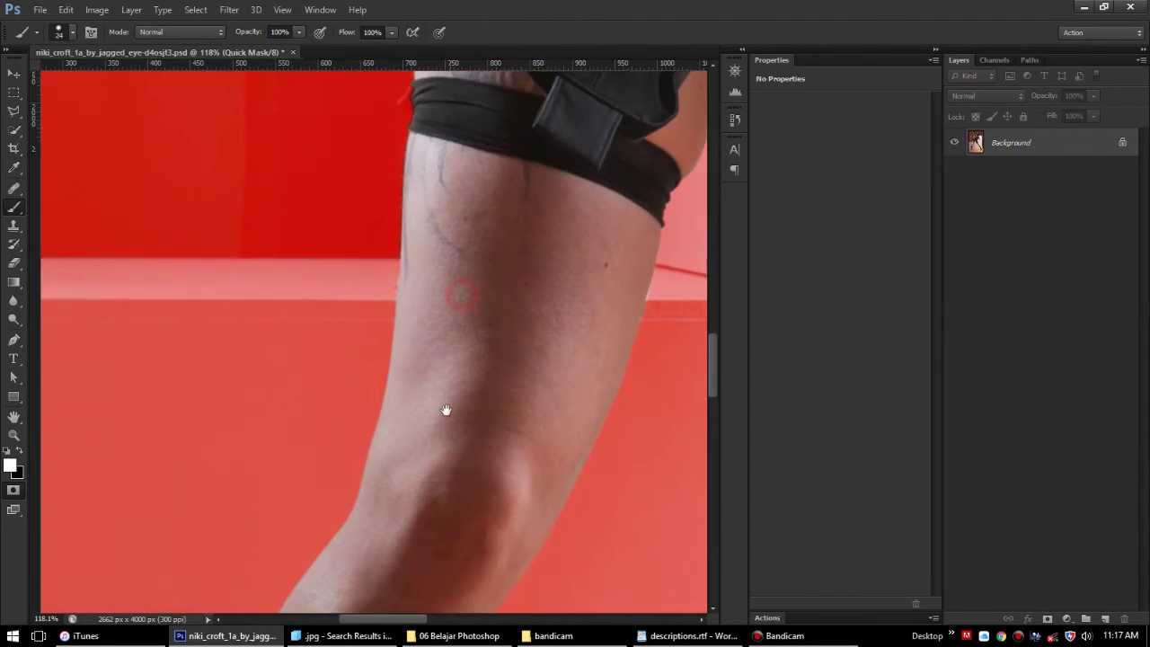
# Paint out the remaining stray white lines along the other leg in the mask
pyautogui.hotkey('ctrl', '6')
pyautogui.hscroll(-3, 356, 296)
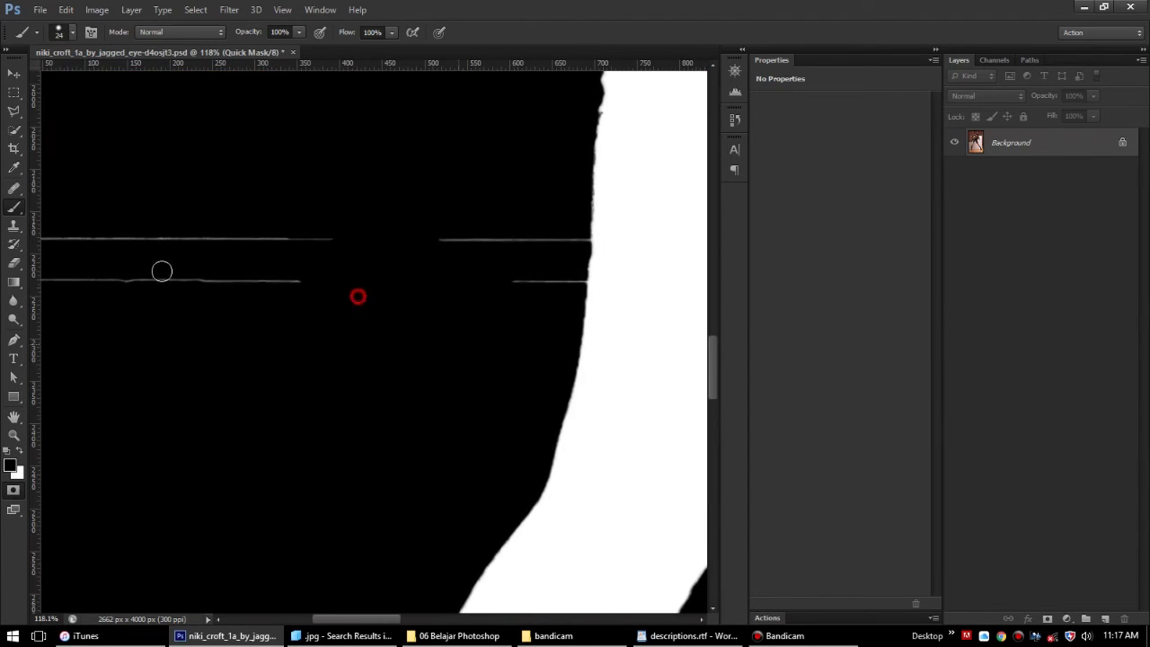
pyautogui.hscroll(-4, 198, 251)
pyautogui.moveTo(328, 273); pyautogui.dragTo(263, 254)
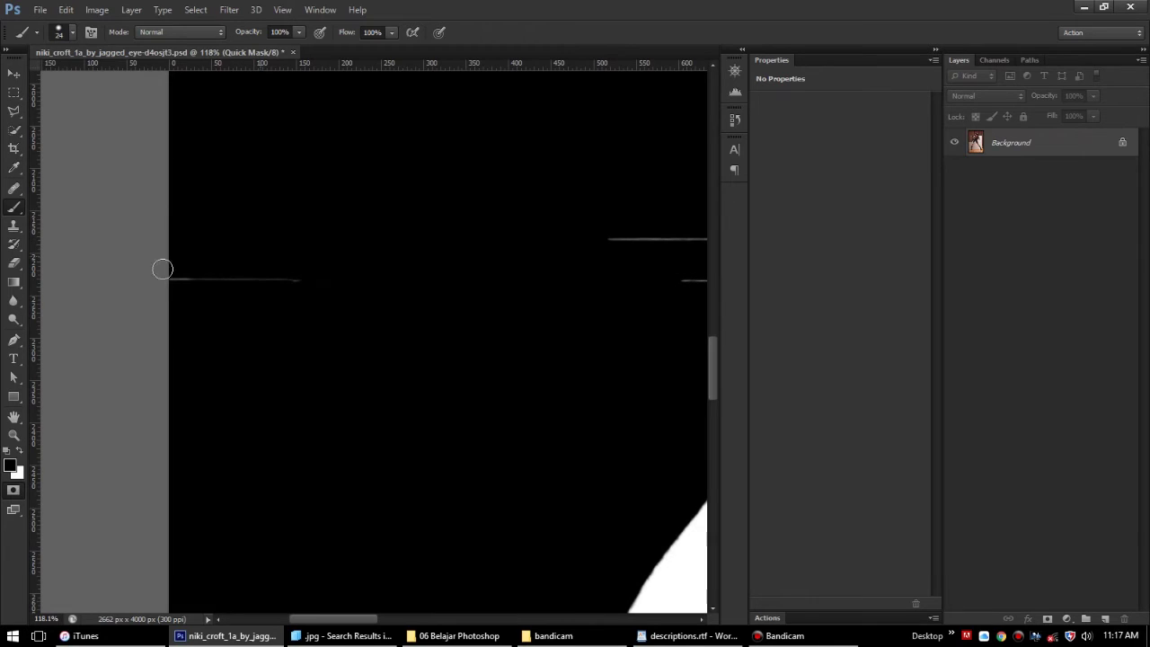
pyautogui.hscroll(5, 269, 296)
pyautogui.moveTo(290, 344); pyautogui.dragTo(434, 352)
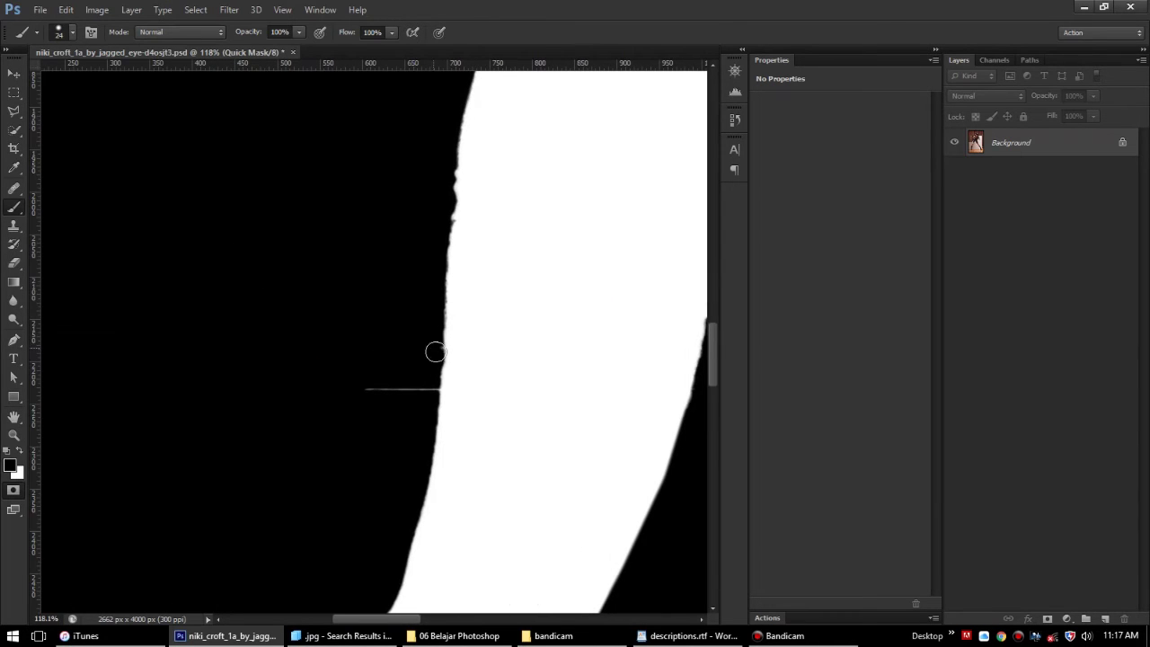
pyautogui.hotkey('ctrl', '2')
# Clean the mask edge along the tattooed arm with an Overlay-mode brush
pyautogui.scroll(4, 464, 428)
pyautogui.hotkey('ctrl', '6')
pyautogui.click(180, 33)
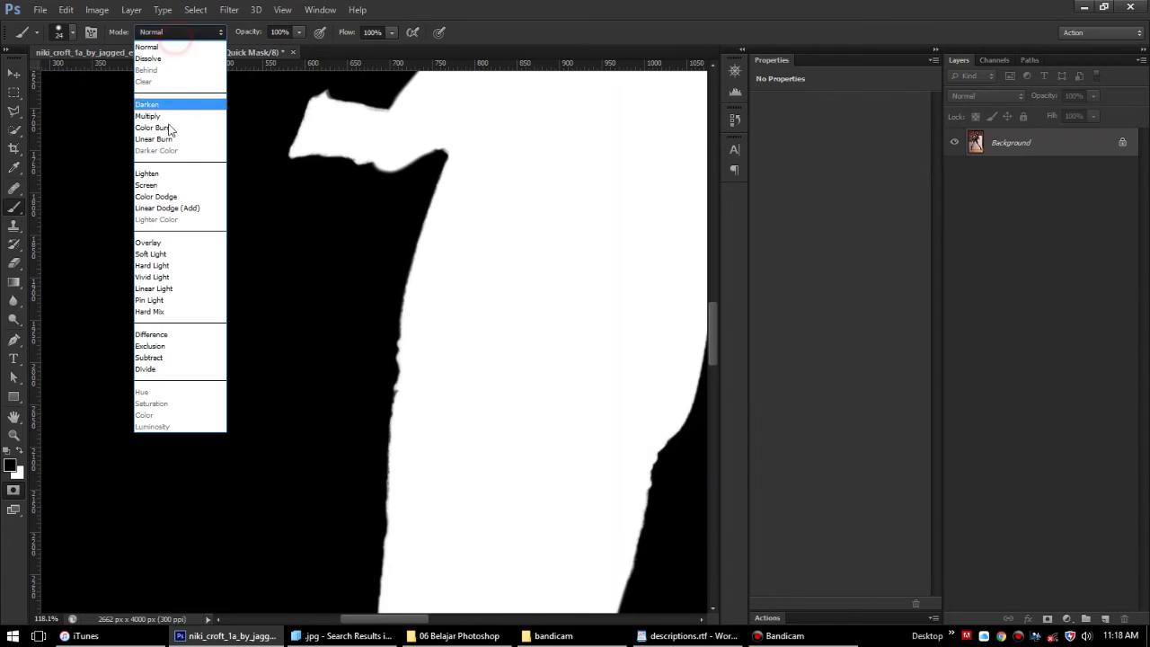
pyautogui.click(167, 245)
pyautogui.moveTo(458, 165); pyautogui.dragTo(398, 367)
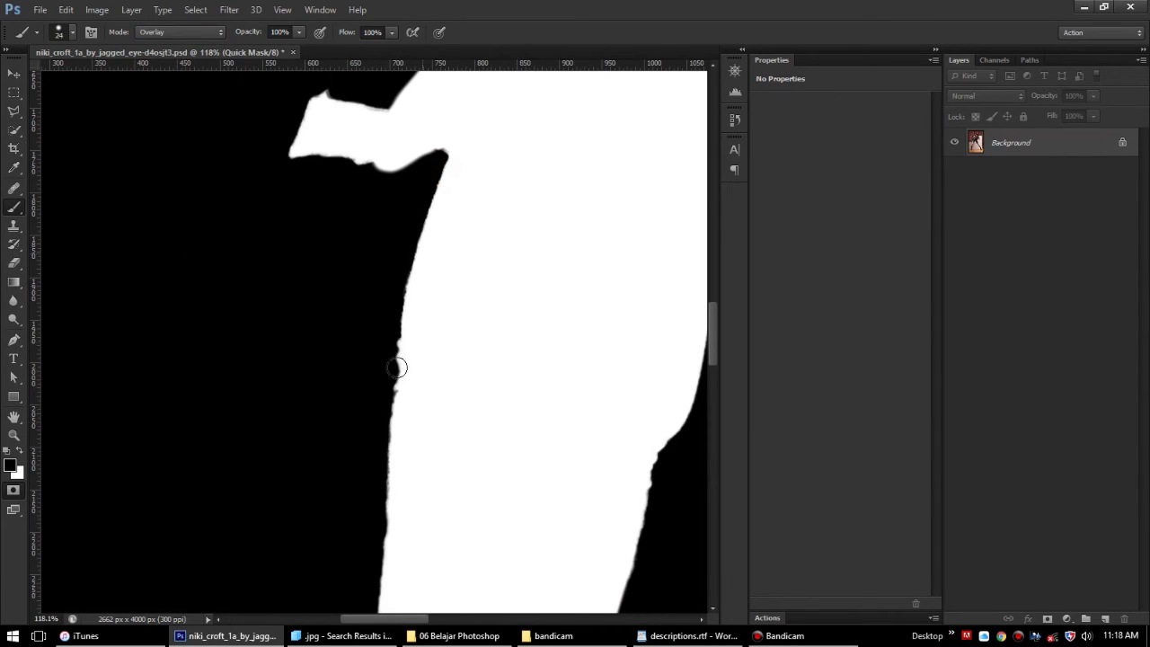
pyautogui.hotkey('ctrl', '2')
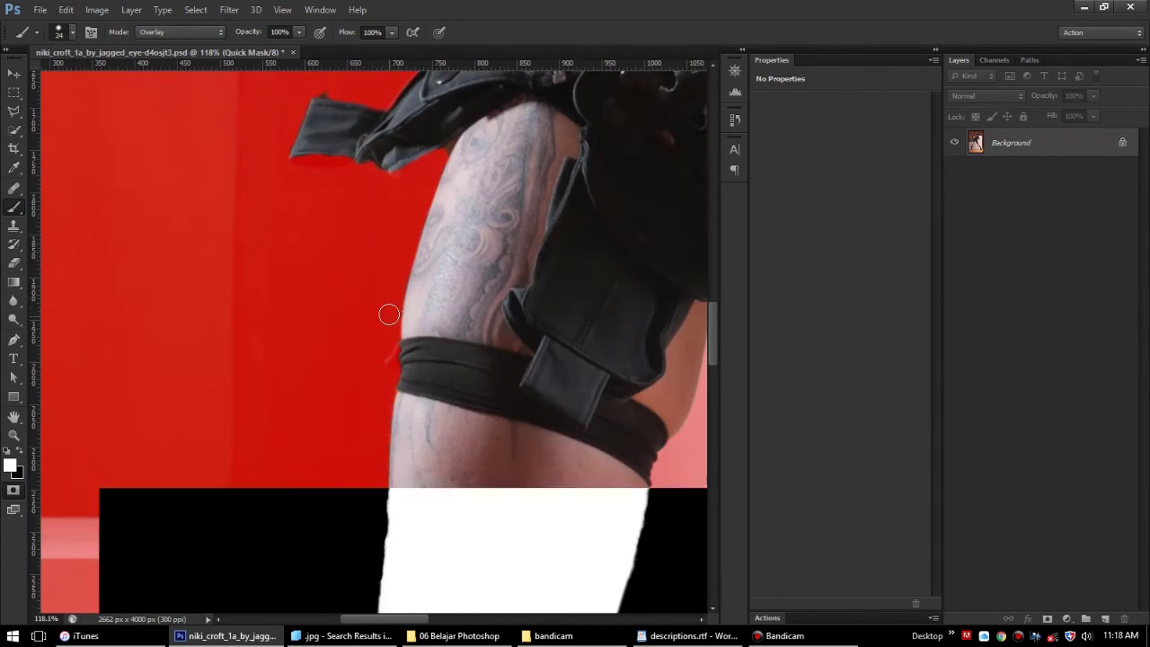
pyautogui.scroll(2, 449, 240)
pyautogui.hotkey('ctrl', '6')
pyautogui.hotkey('ctrl', '2')
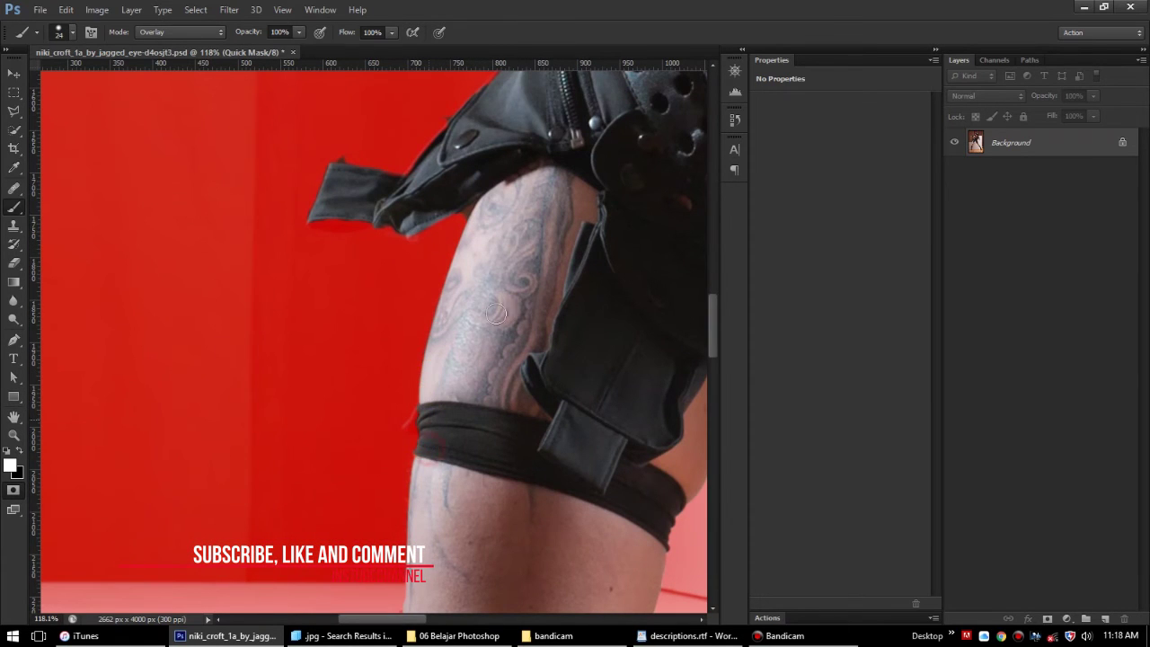
# Return the brush to Normal mode and mask a small spot on the arm edge in black
pyautogui.scroll(3, 439, 420)
pyautogui.scroll(3, 449, 404)
pyautogui.scroll(3, 467, 395)
pyautogui.scroll(3, 485, 389)
pyautogui.hotkey('ctrl', '6')
pyautogui.hotkey('ctrl', '2')
pyautogui.scroll(2, 355, 324)
pyautogui.click(179, 31)
pyautogui.click(158, 44)
pyautogui.press('x')
pyautogui.moveTo(364, 314)
pyautogui.mouseDown()
pyautogui.moveTo(339, 333)
pyautogui.moveTo(376, 310)
pyautogui.mouseUp()
pyautogui.press('[')
pyautogui.press('[')
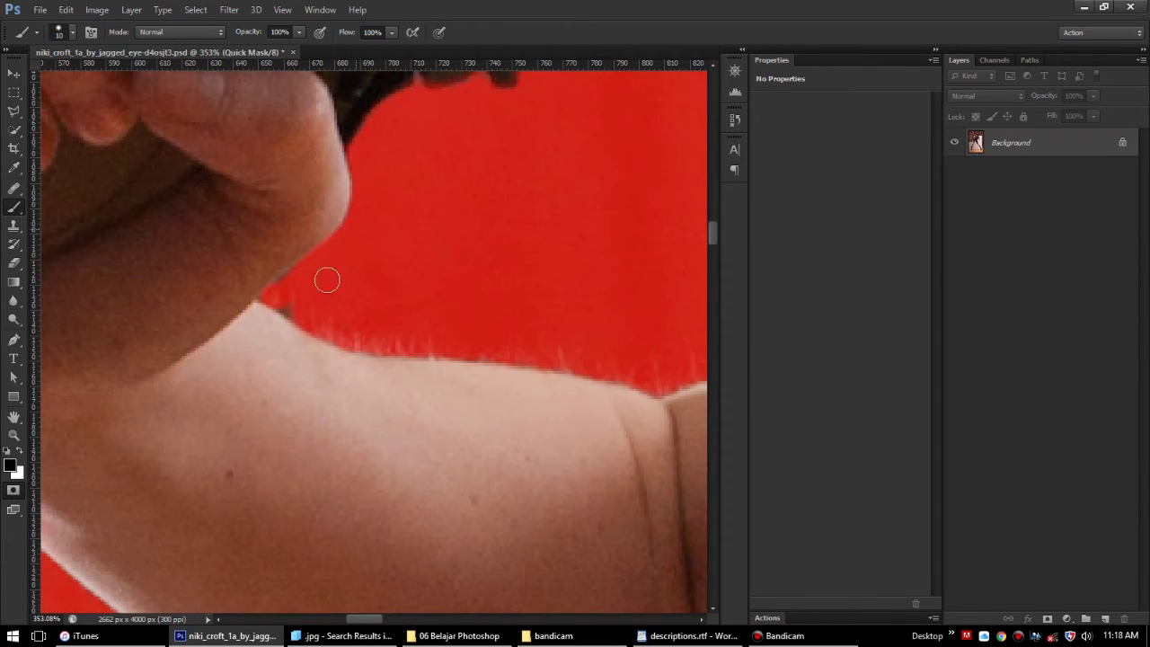
# Paint white over the red tint along the fingers, grip, trigger guard and gun's left edge
pyautogui.scroll(-3, 334, 321)
pyautogui.moveTo(372, 249)
pyautogui.mouseDown()
pyautogui.moveTo(467, 333)
pyautogui.moveTo(321, 308)
pyautogui.mouseUp()
pyautogui.press('x')
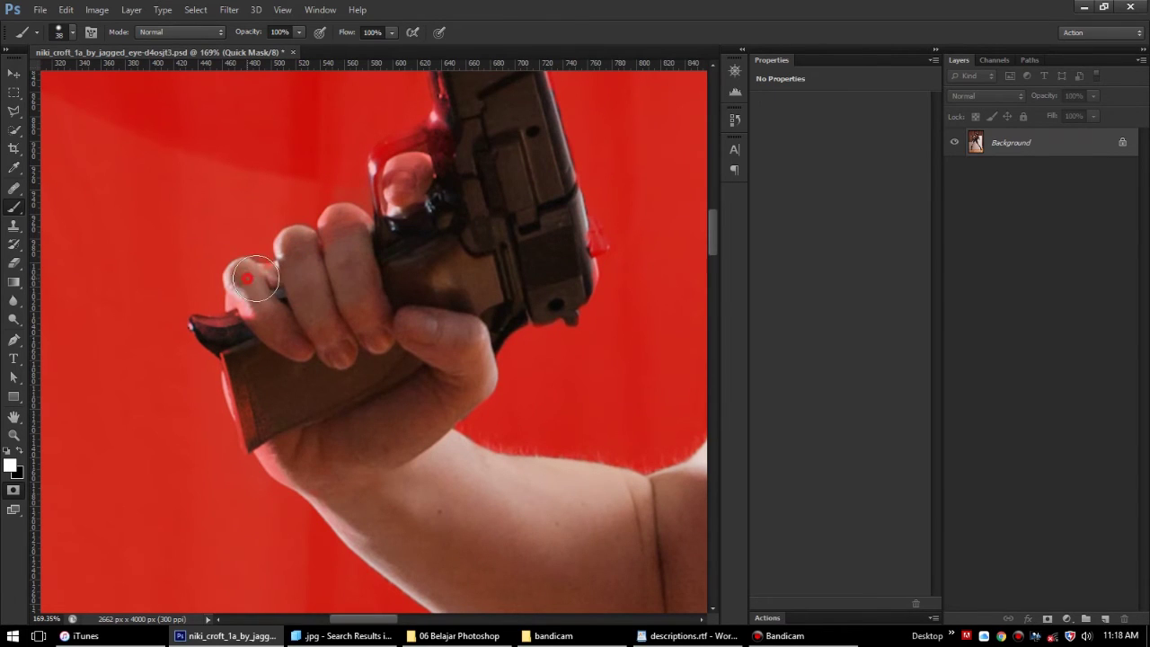
pyautogui.moveTo(247, 279)
pyautogui.mouseDown()
pyautogui.moveTo(251, 374)
pyautogui.moveTo(298, 457)
pyautogui.mouseUp()
pyautogui.moveTo(403, 390); pyautogui.dragTo(455, 526)
pyautogui.moveTo(483, 308)
pyautogui.mouseDown()
pyautogui.moveTo(454, 285)
pyautogui.moveTo(471, 318)
pyautogui.moveTo(446, 304)
pyautogui.mouseUp()
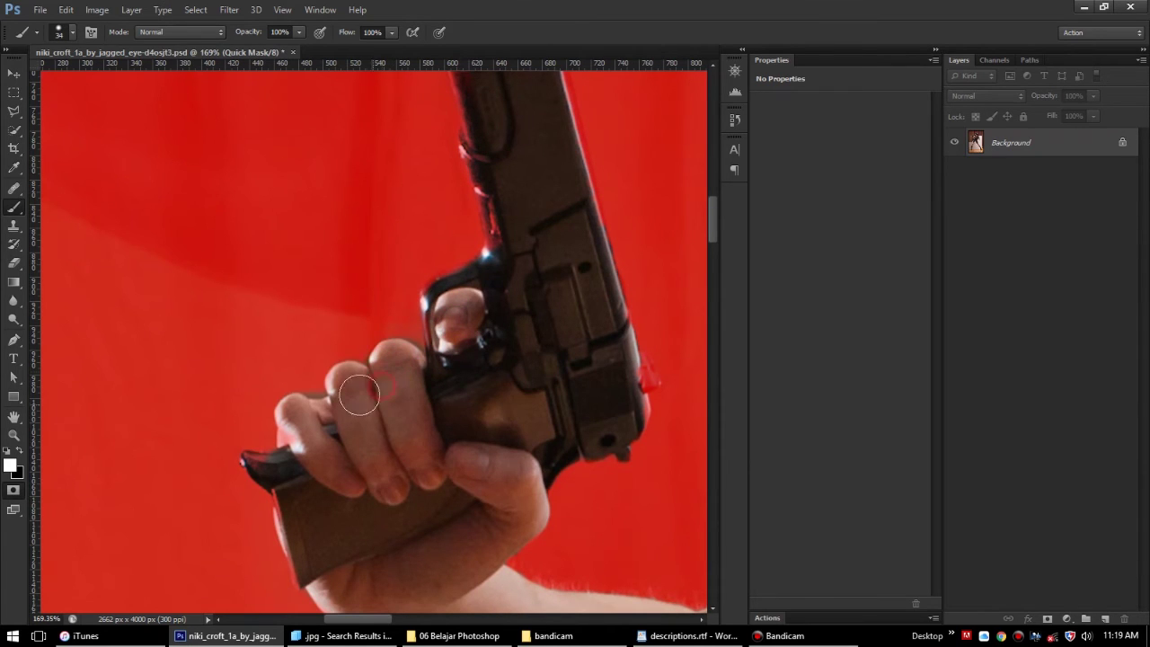
pyautogui.moveTo(287, 467); pyautogui.dragTo(263, 464)
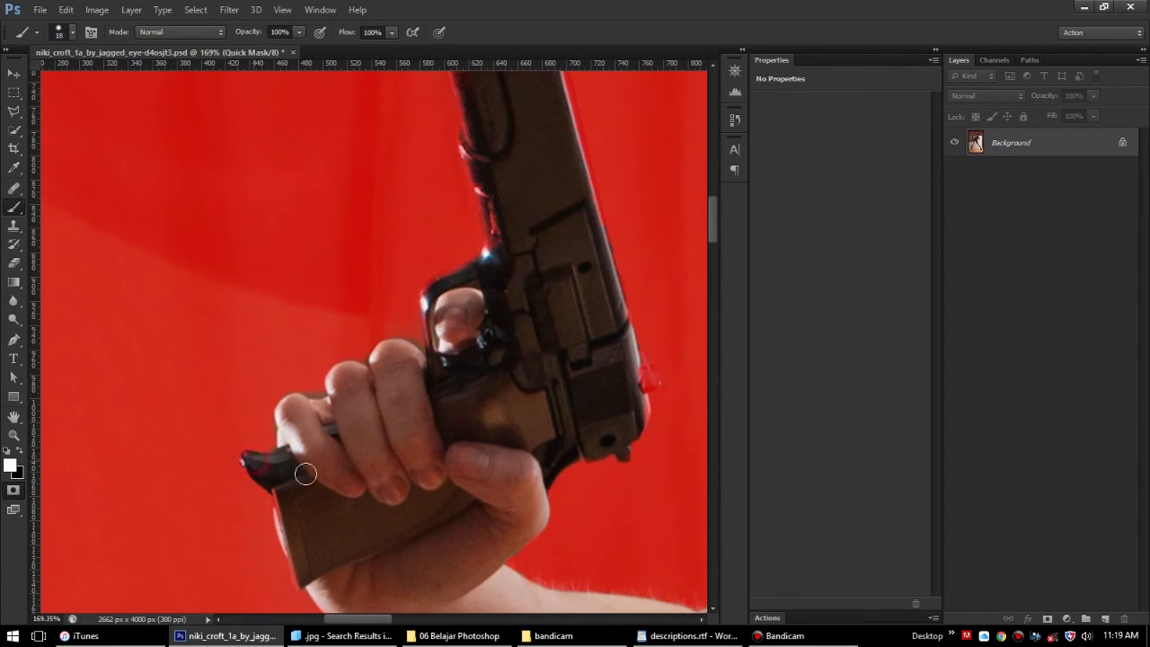
pyautogui.scroll(5, 503, 287)
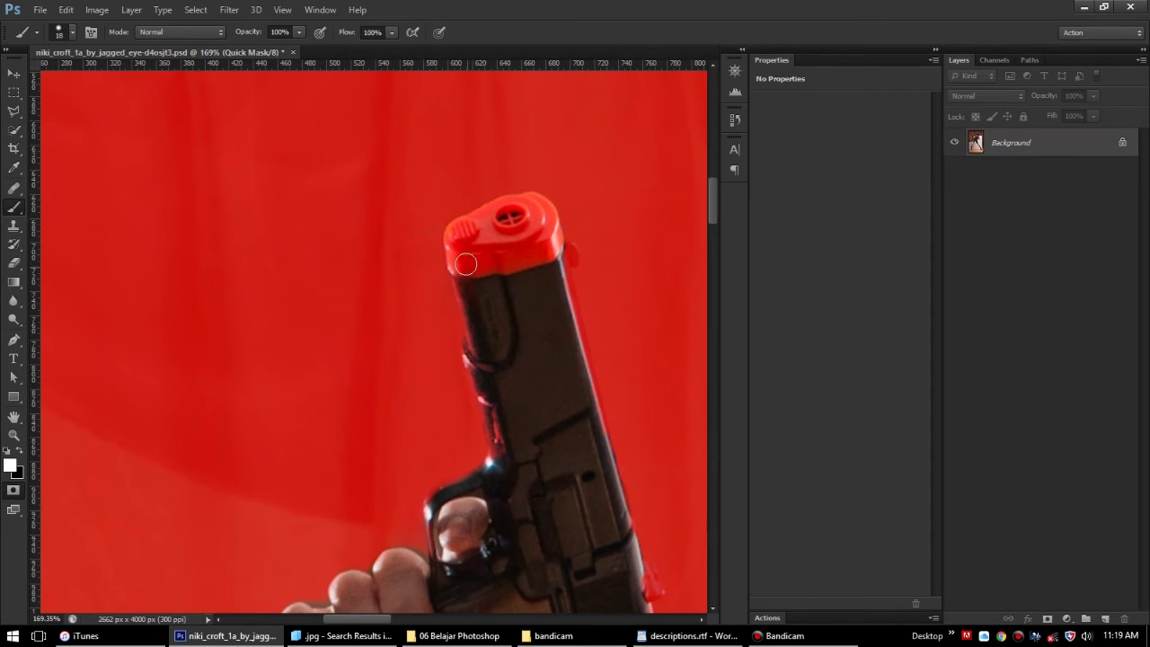
pyautogui.moveTo(472, 297); pyautogui.dragTo(485, 362)
pyautogui.moveTo(504, 460); pyautogui.dragTo(474, 351)
# Scroll and pan the view over to the woman's face and braid
pyautogui.scroll(-1, 482, 477)
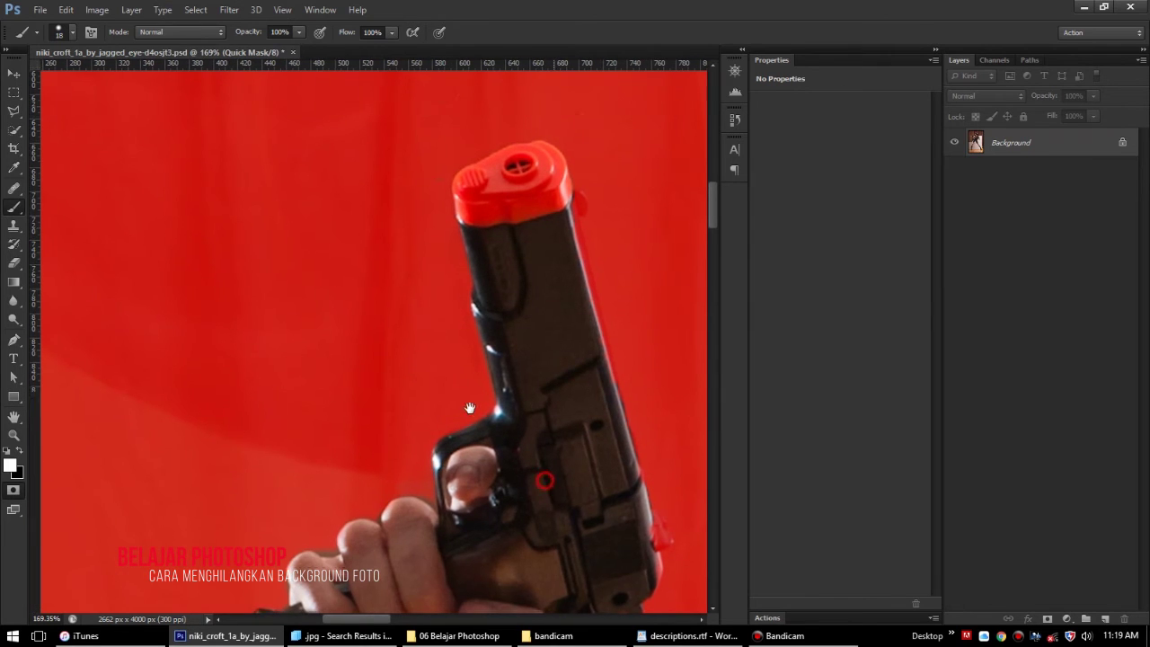
pyautogui.scroll(-1, 544, 480)
pyautogui.hscroll(1, 545, 480)
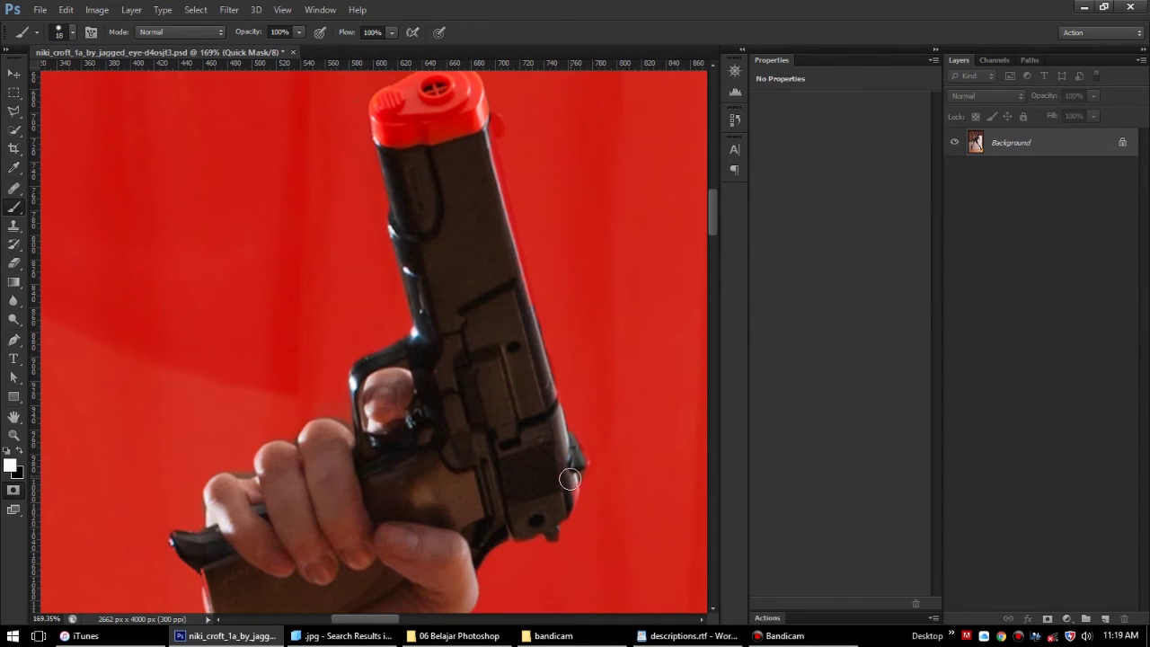
pyautogui.scroll(-2, 548, 512)
pyautogui.scroll(-2, 548, 512)
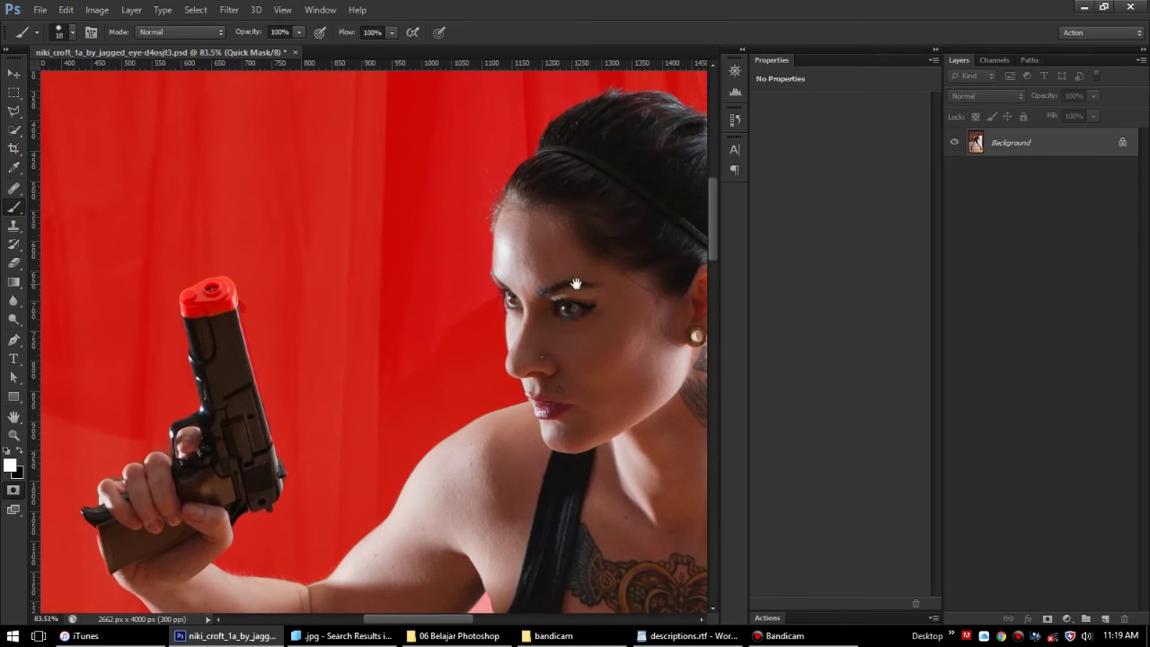
pyautogui.moveTo(629, 296); pyautogui.dragTo(390, 259)
pyautogui.scroll(-2, 449, 287)
pyautogui.scroll(2, 503, 314)
pyautogui.scroll(2, 532, 331)
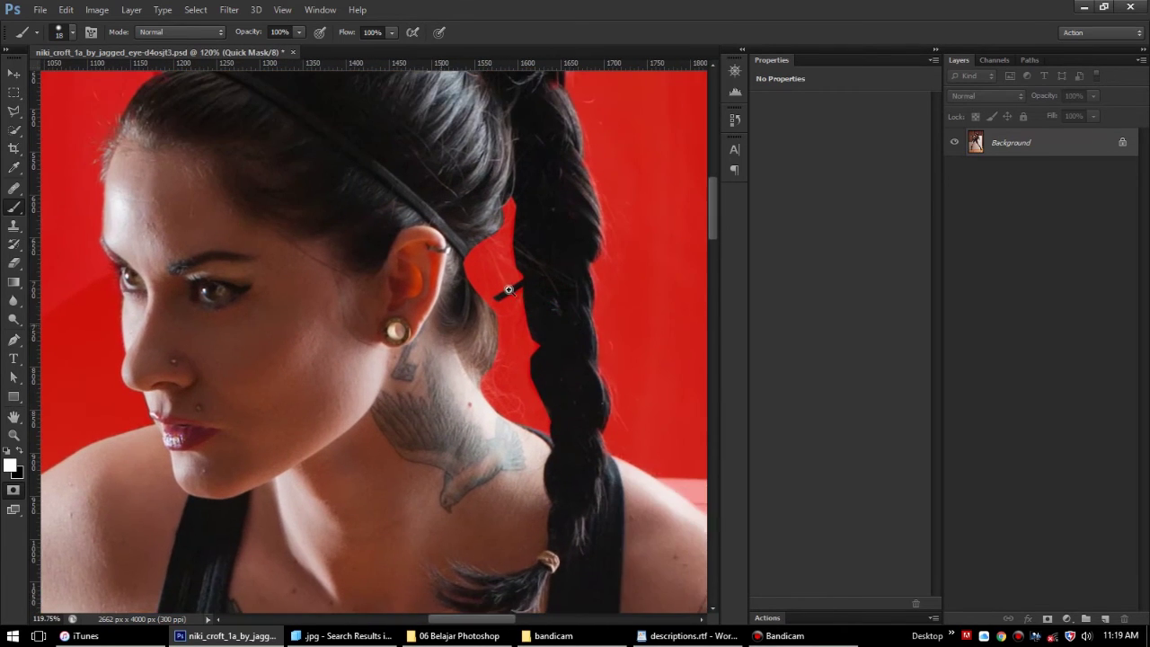
pyautogui.scroll(1, 532, 332)
pyautogui.scroll(1, 533, 332)
# Blur the braid's left and right mask edges and the hair-tie strip at 60% strength
pyautogui.click(13, 301)
pyautogui.click(506, 44)
pyautogui.scroll(2, 449, 256)
pyautogui.press('x')
pyautogui.hotkey('ctrl', '6')
pyautogui.press('[')
pyautogui.press('[')
pyautogui.moveTo(583, 106); pyautogui.dragTo(443, 287)
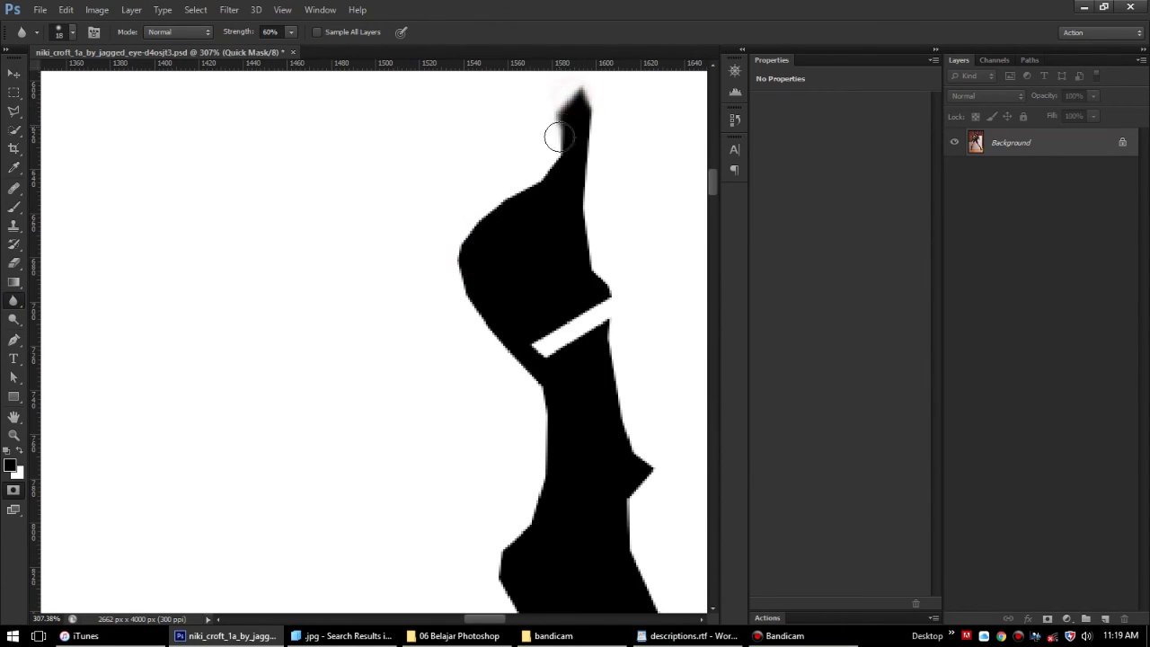
pyautogui.moveTo(443, 287)
pyautogui.mouseDown()
pyautogui.moveTo(490, 392)
pyautogui.moveTo(468, 229)
pyautogui.moveTo(590, 530)
pyautogui.moveTo(565, 266)
pyautogui.mouseUp()
pyautogui.moveTo(491, 157)
pyautogui.mouseDown()
pyautogui.moveTo(537, 294)
pyautogui.moveTo(526, 315)
pyautogui.moveTo(546, 325)
pyautogui.moveTo(572, 185)
pyautogui.mouseUp()
pyautogui.moveTo(563, 67)
pyautogui.mouseDown()
pyautogui.moveTo(541, 197)
pyautogui.moveTo(567, 375)
pyautogui.mouseUp()
# Zoom out to the whole figure in the red overlay view and exit Quick Mask
pyautogui.hotkey('ctrl', '2')
pyautogui.press('x')
pyautogui.scroll(-3, 554, 398)
pyautogui.scroll(-3, 453, 335)
pyautogui.moveTo(318, 249); pyautogui.dragTo(170, 112)
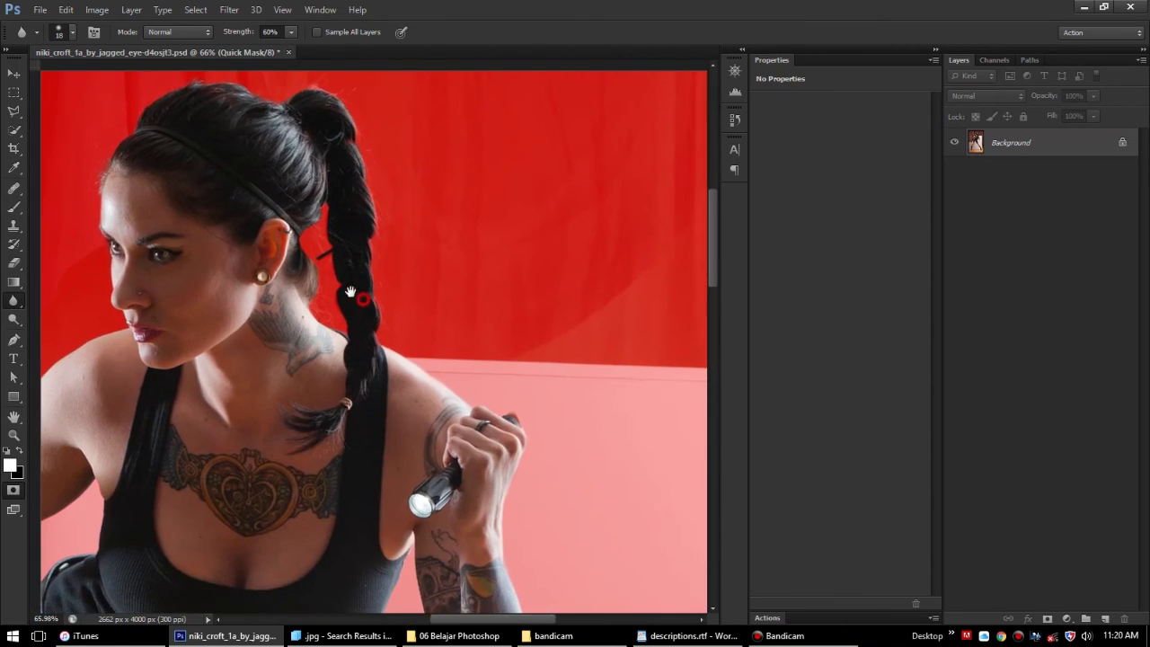
pyautogui.scroll(-3, 351, 296)
pyautogui.moveTo(298, 262); pyautogui.dragTo(433, 244)
pyautogui.click(13, 489)
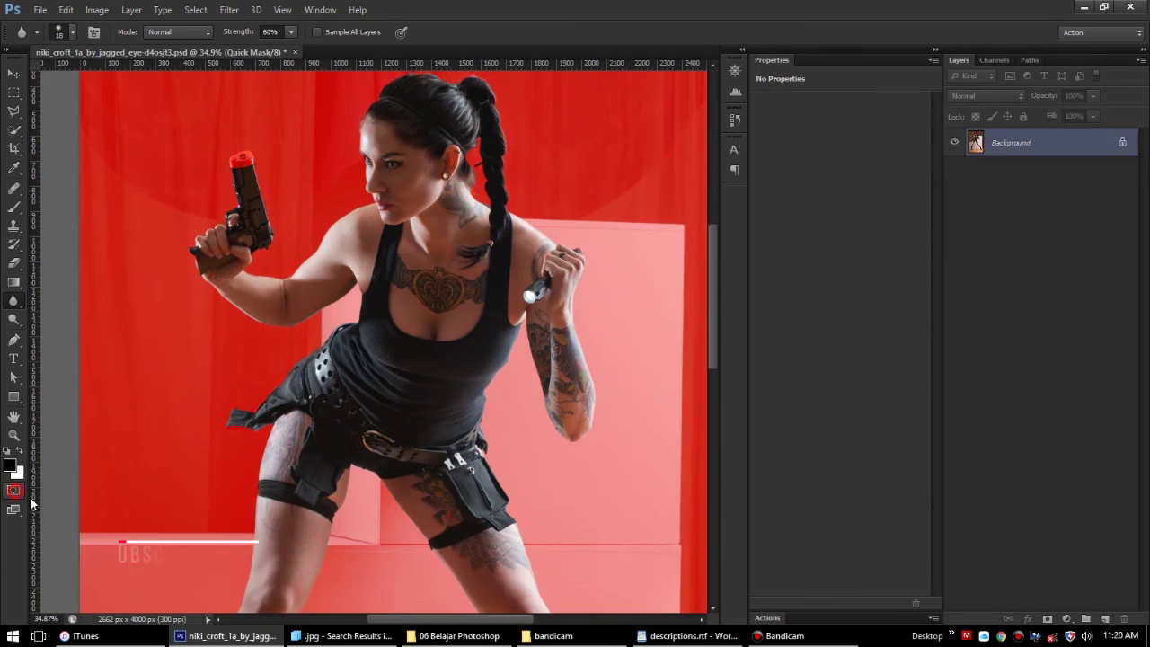
# Turn the selection into a layer mask on the woman's layer
pyautogui.moveTo(466, 366); pyautogui.dragTo(463, 397)
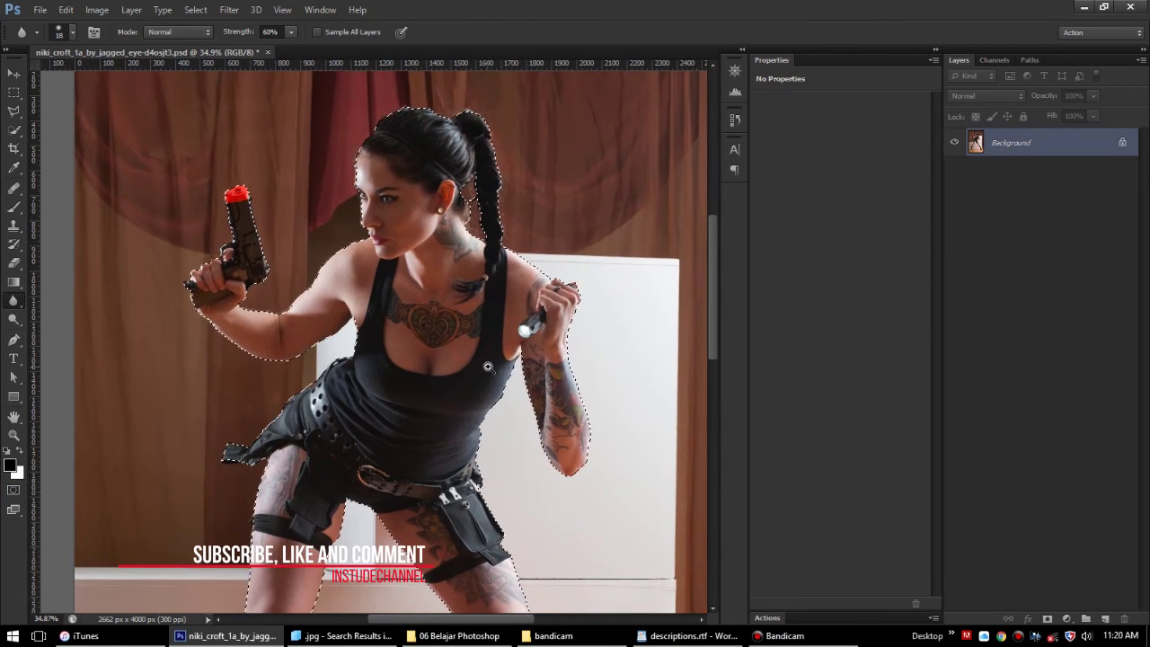
pyautogui.scroll(-2, 434, 312)
pyautogui.moveTo(434, 312); pyautogui.dragTo(429, 280)
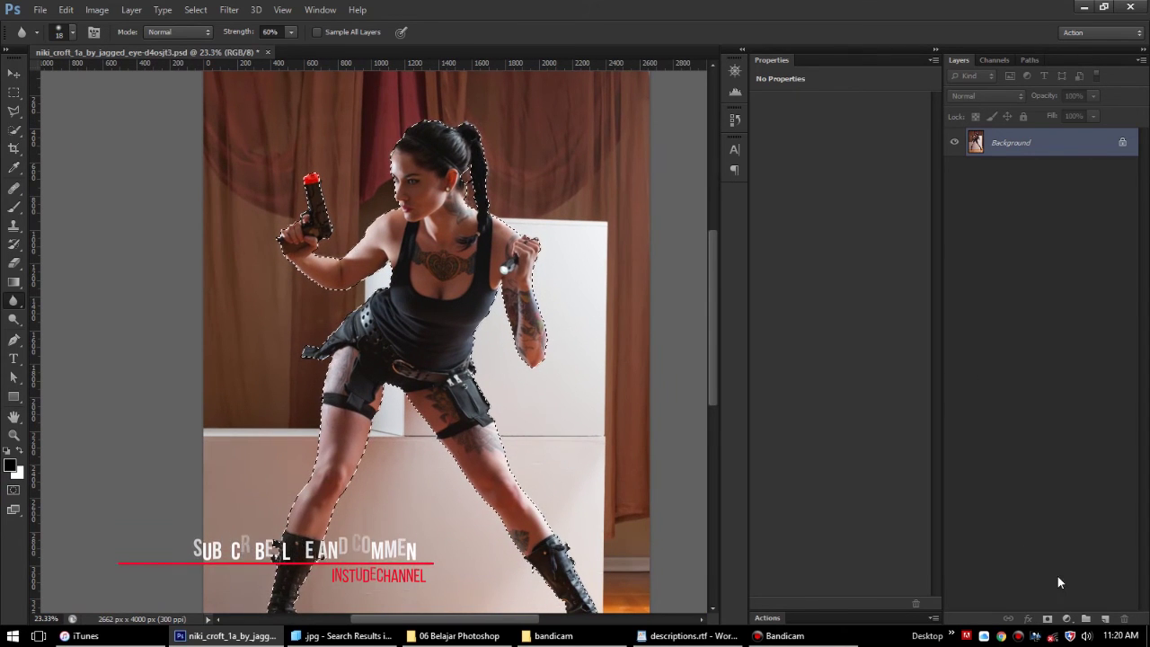
pyautogui.click(1047, 619)
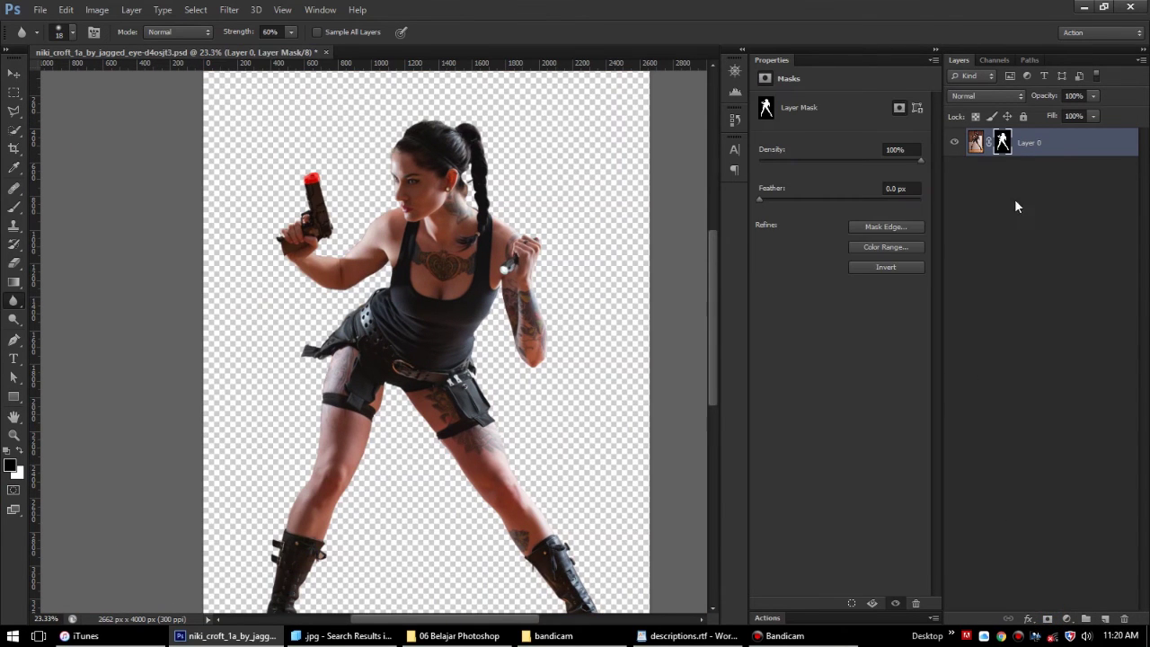
pyautogui.hotkey('ctrl', '2')
# Add a black Solid Color fill layer and move it beneath Layer 0
pyautogui.click(1067, 619)
pyautogui.click(1033, 303)
pyautogui.click(938, 146)
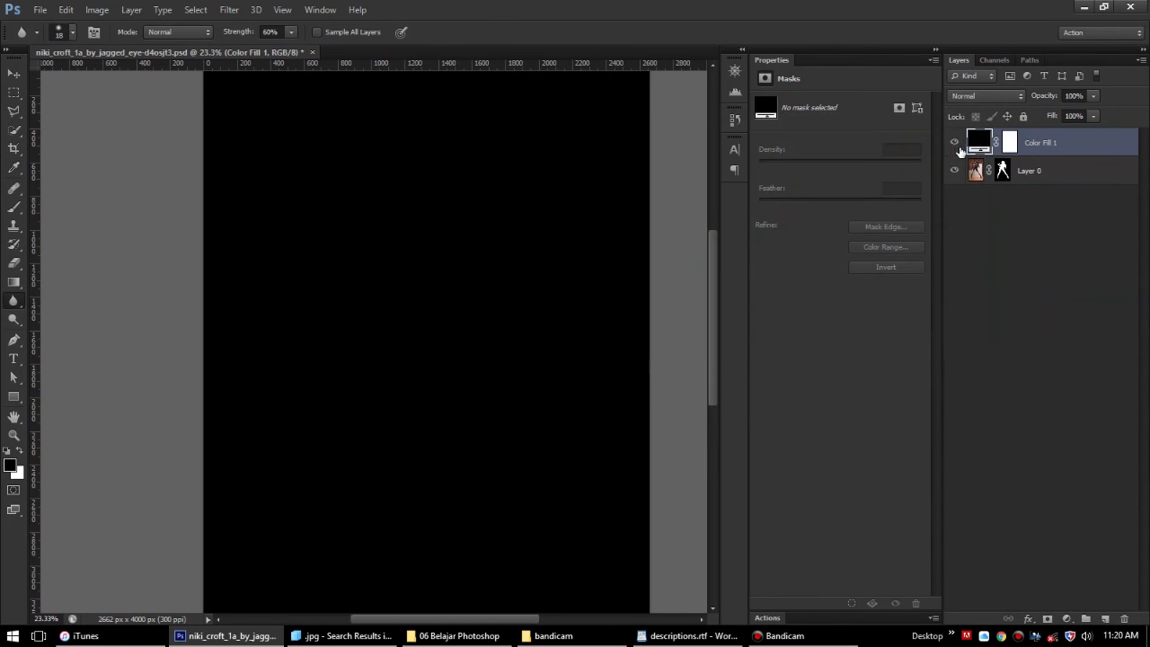
pyautogui.moveTo(1040, 142); pyautogui.dragTo(1040, 179)
pyautogui.scroll(-3, 711, 359)
pyautogui.scroll(-3, 709, 360)
pyautogui.scroll(5, 708, 314)
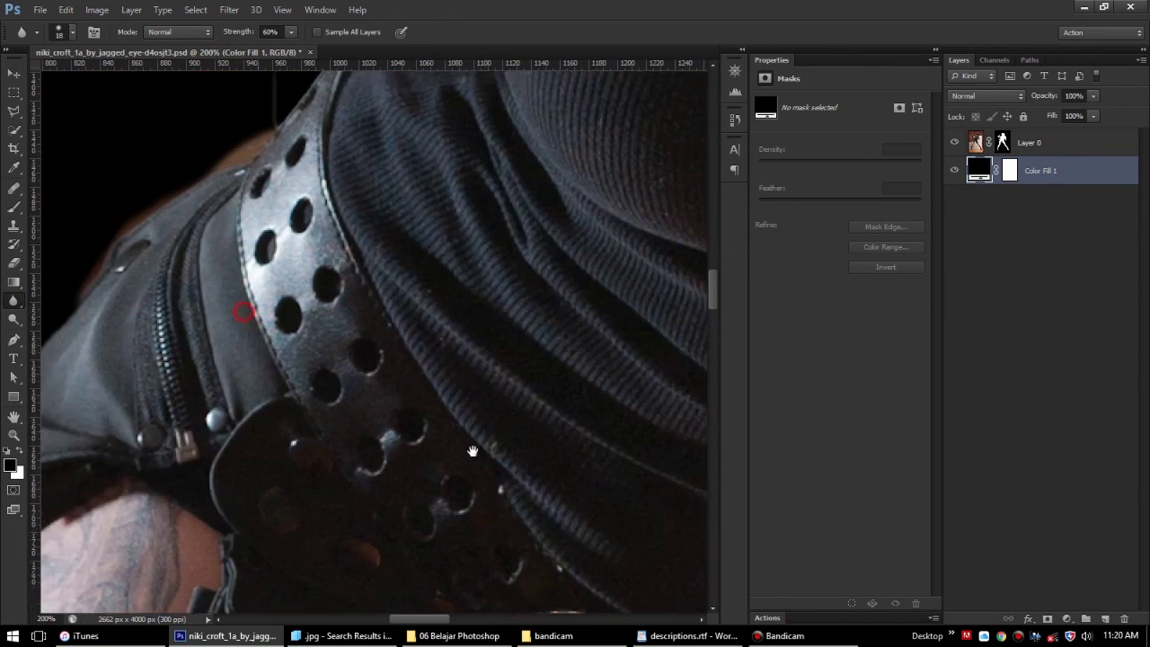
pyautogui.scroll(3, 539, 287)
pyautogui.hscroll(-5, 449, 283)
# Brush the woman's layer mask to remove the reddish fringe along the strap edge
pyautogui.click(1043, 154)
pyautogui.press('b')
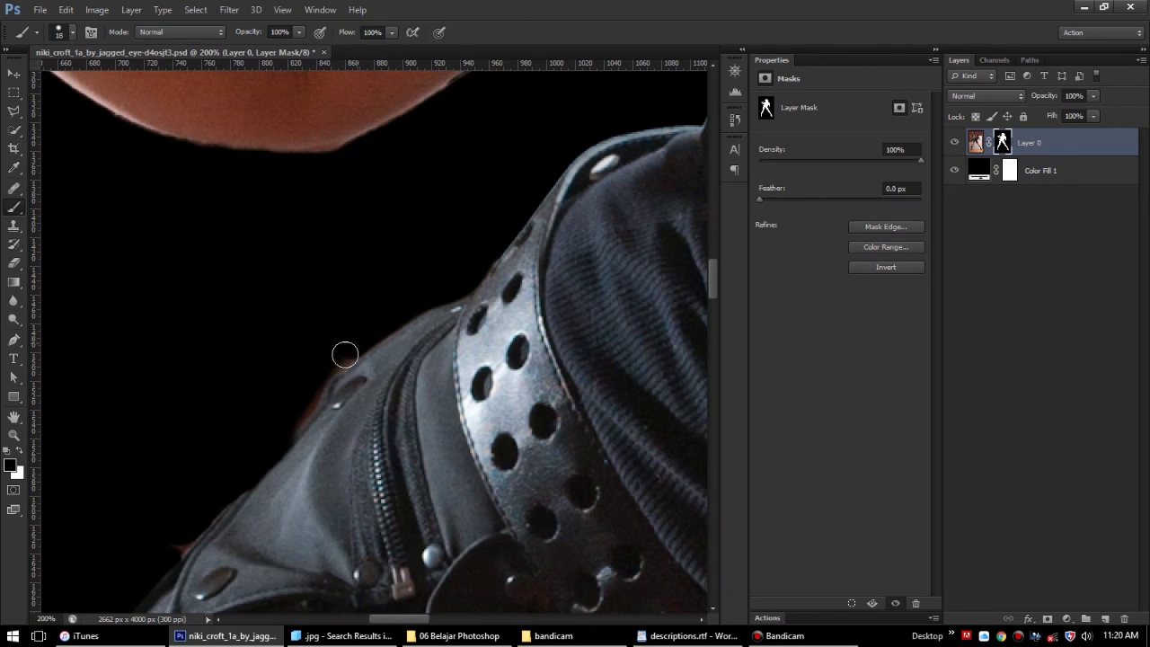
pyautogui.moveTo(299, 399)
pyautogui.mouseDown()
pyautogui.moveTo(374, 305)
pyautogui.moveTo(536, 231)
pyautogui.mouseUp()
pyautogui.click(472, 294)
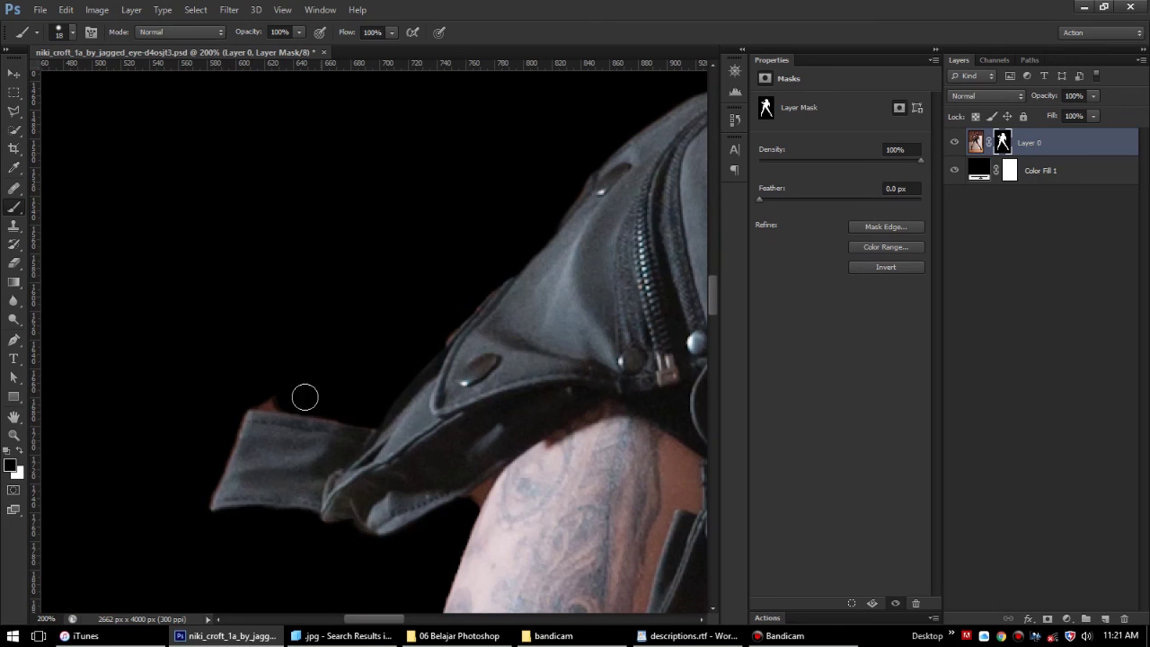
pyautogui.moveTo(355, 416); pyautogui.dragTo(249, 409)
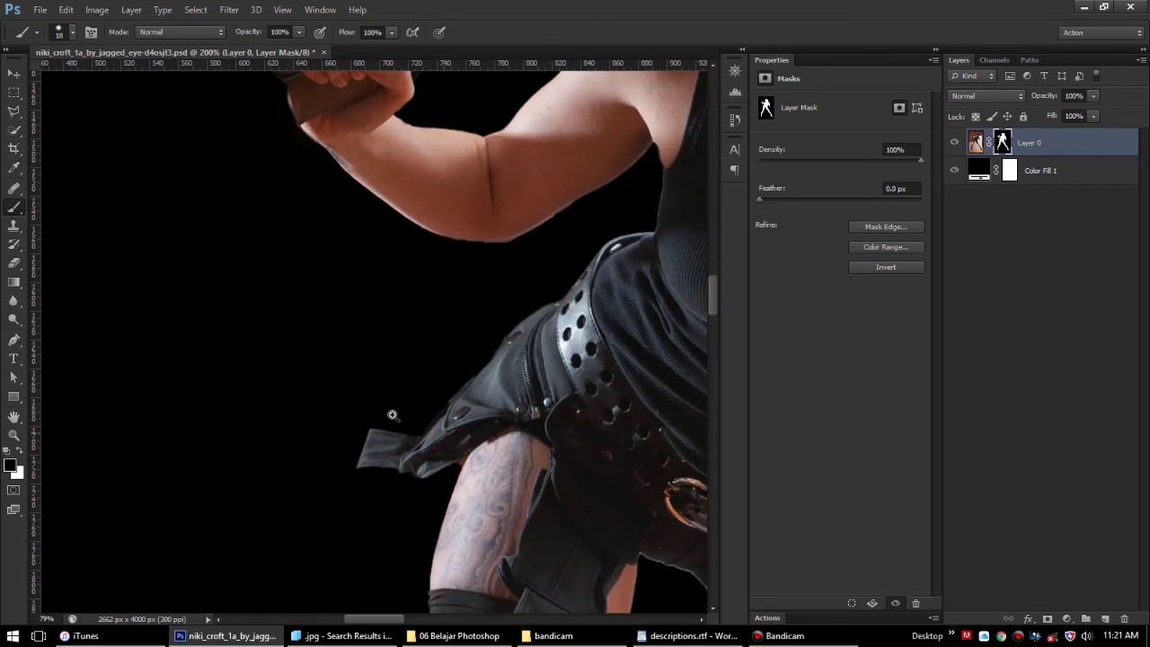
# Zoom out and toggle the layer mask off and on to compare the cutout
pyautogui.moveTo(449, 442)
pyautogui.mouseDown()
pyautogui.moveTo(350, 304)
pyautogui.moveTo(428, 353)
pyautogui.moveTo(485, 332)
pyautogui.mouseUp()
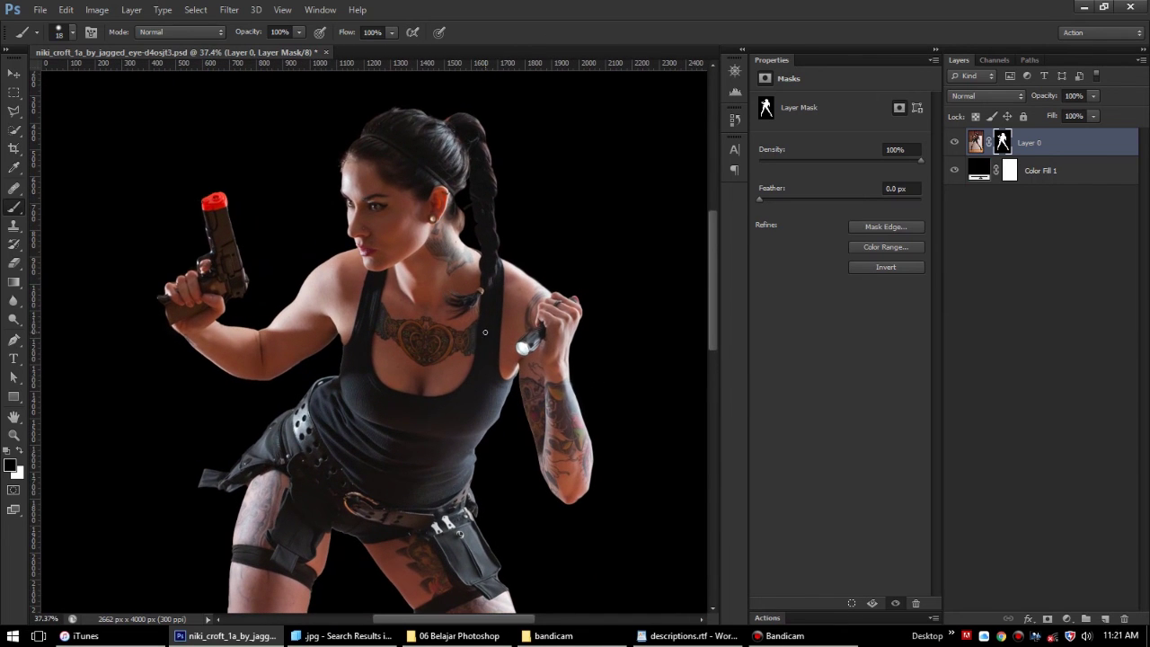
pyautogui.scroll(-6, 711, 293)
pyautogui.scroll(4, 719, 340)
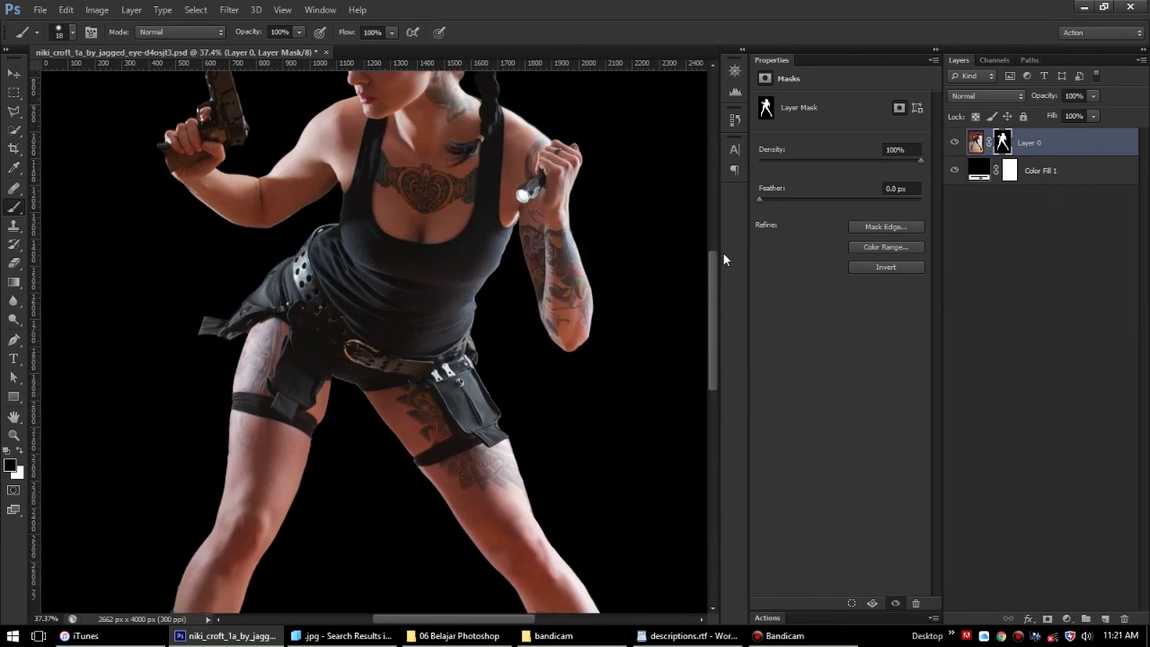
pyautogui.scroll(1, 723, 253)
pyautogui.keyDown('shift'); pyautogui.click(999, 144); pyautogui.keyUp('shift')
pyautogui.keyDown('shift'); pyautogui.click(1000, 145); pyautogui.keyUp('shift')
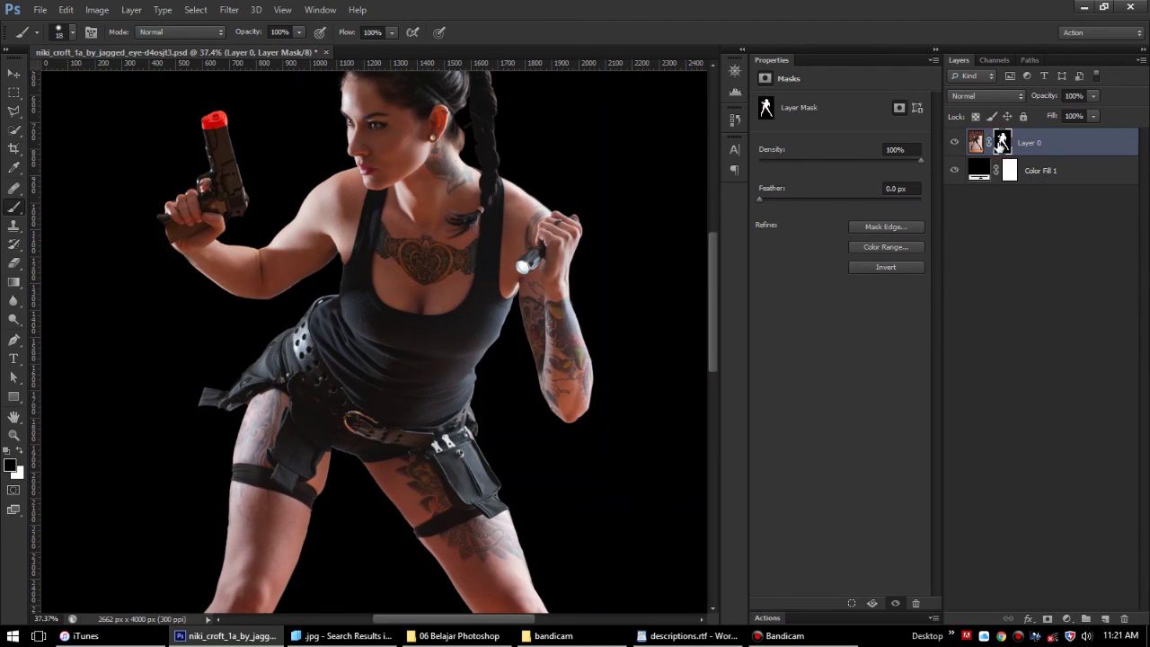